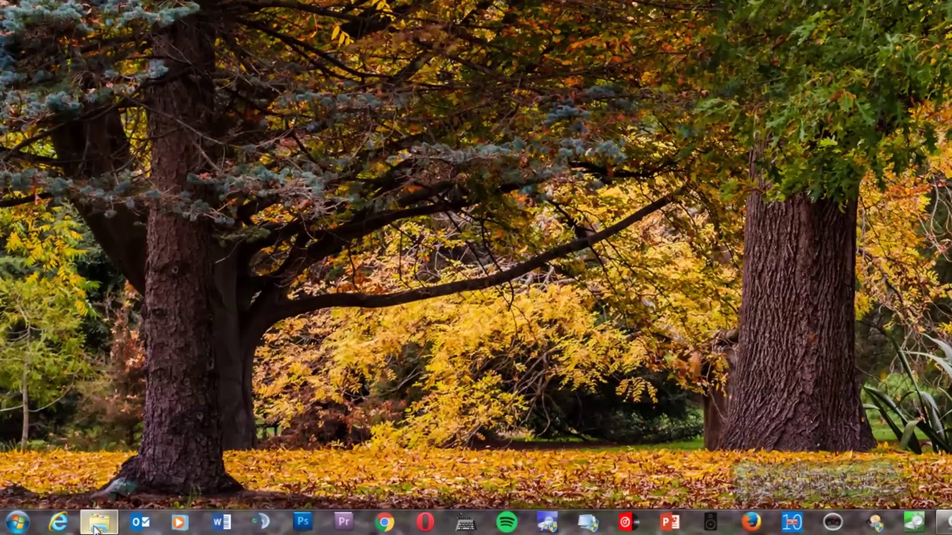
- Check that Multiboot (J:) holds only grldr, then launch WinSetupFromUSB_1-6_x64.exe from its folder
{"action": "left_click", "coordinate": [18, 521]}
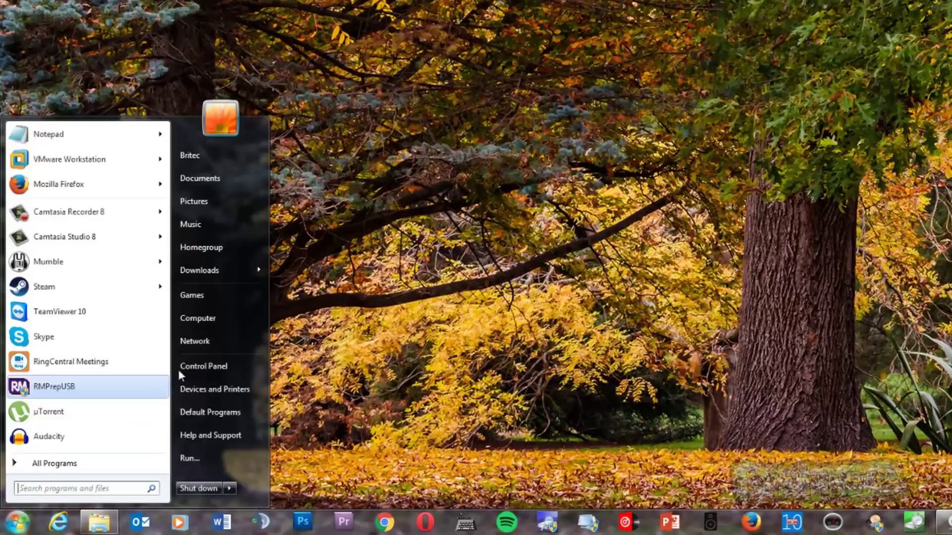
{"action": "left_click", "coordinate": [204, 324]}
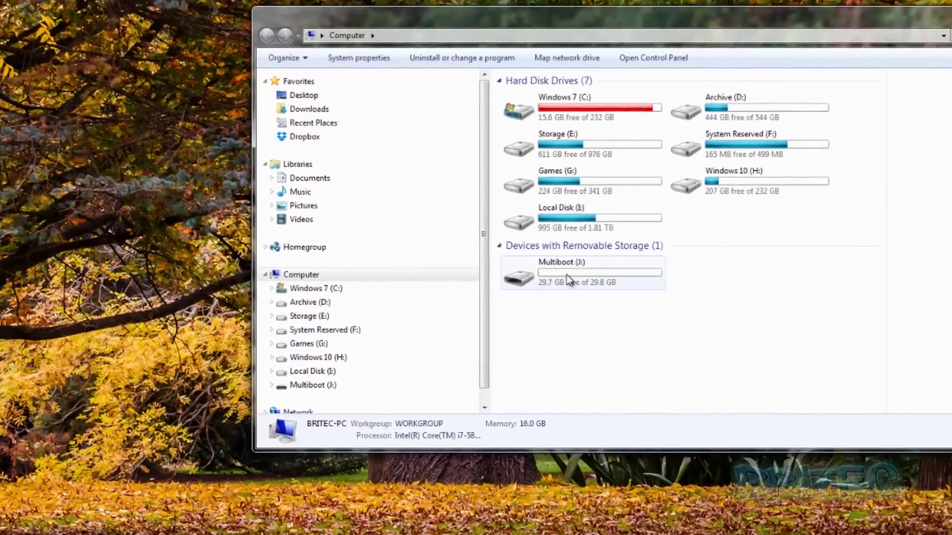
{"action": "left_click", "coordinate": [920, 237]}
{"action": "double_click", "coordinate": [351, 296]}
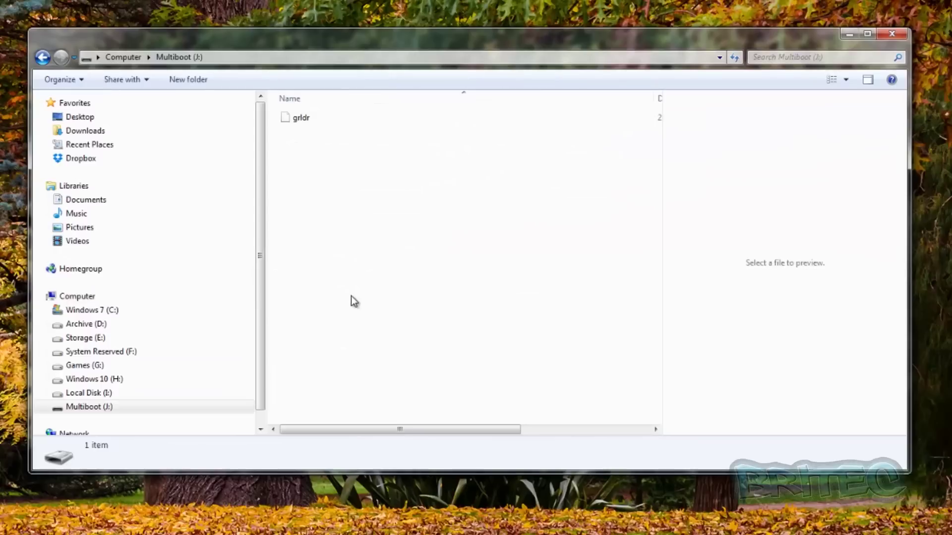
{"action": "left_click", "coordinate": [43, 57]}
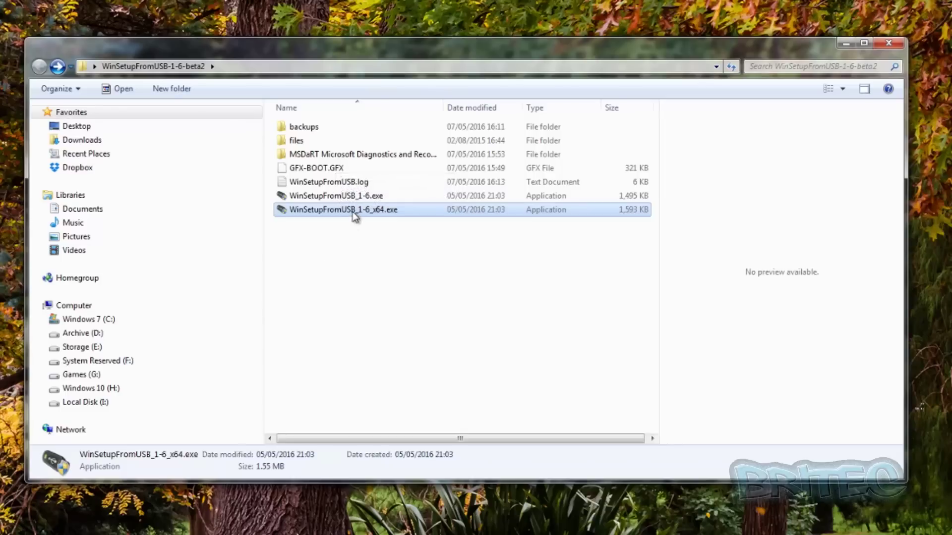
{"action": "double_click", "coordinate": [355, 213]}
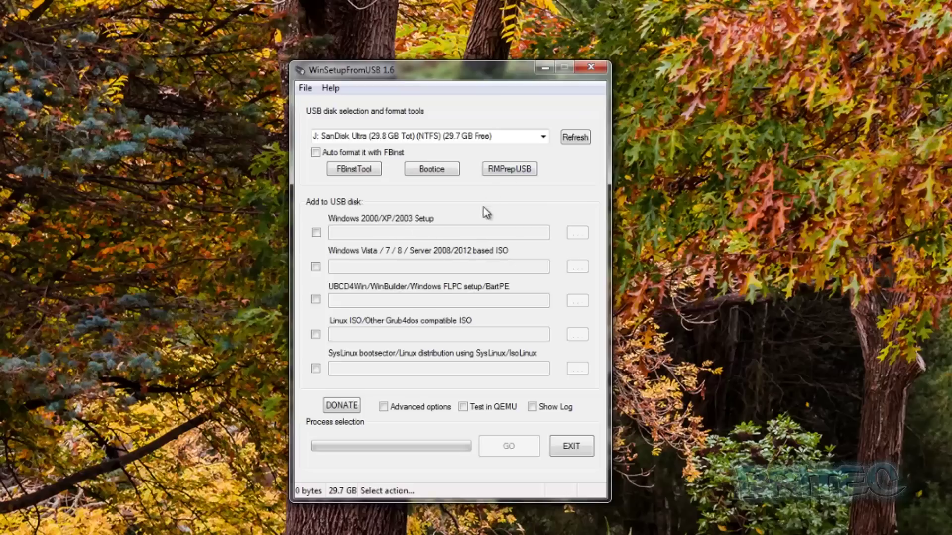
- Open RMPrepUSB for the selected J: SanDisk Ultra drive
{"action": "left_click", "coordinate": [511, 170]}
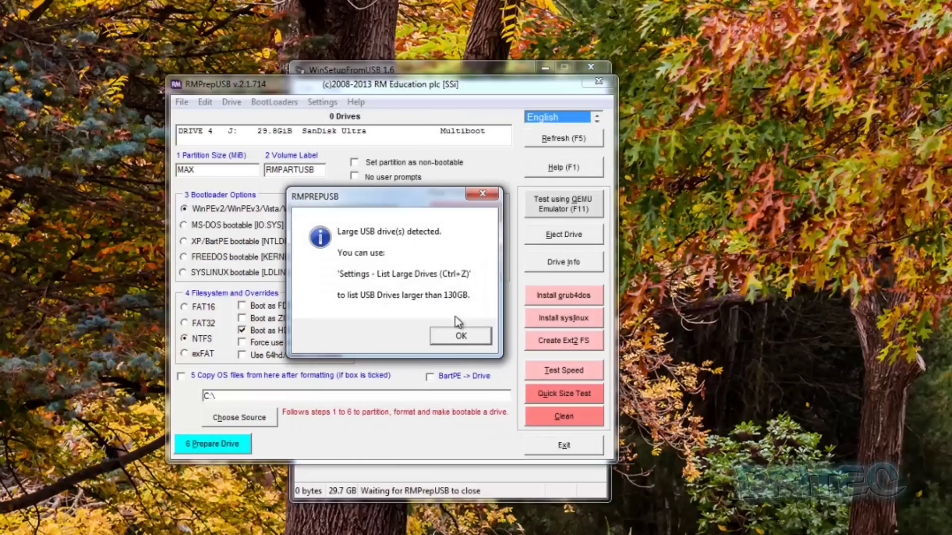
- Dismiss the large-drive notice, then partition and format drive J: as FAT32, confirming the data erase
{"action": "left_click", "coordinate": [459, 337]}
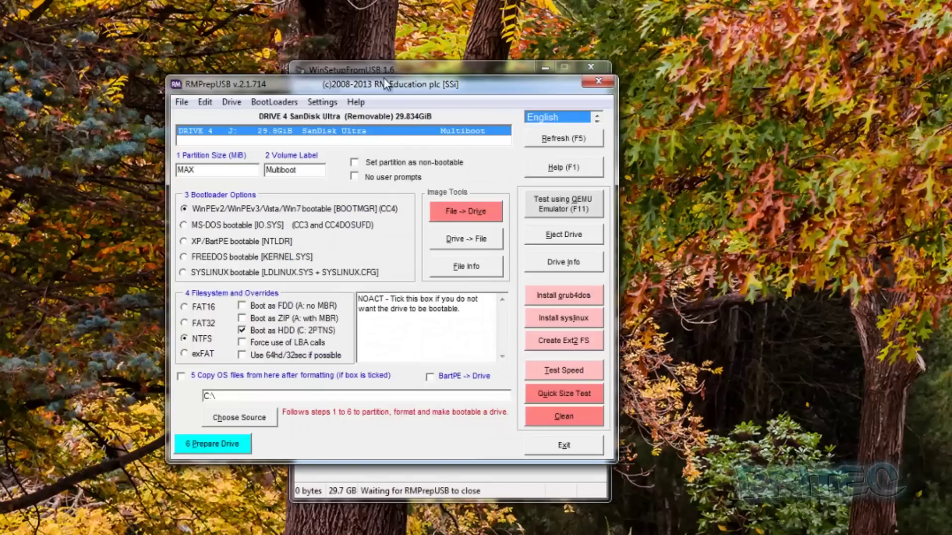
{"action": "left_click_drag", "start_coordinate": [387, 84], "coordinate": [449, 98]}
{"action": "mouse_move", "coordinate": [375, 280]}
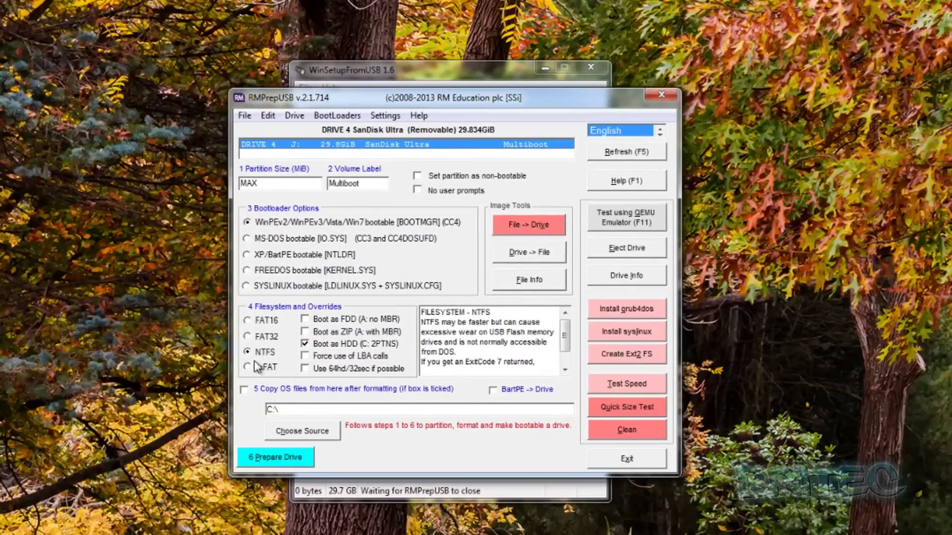
{"action": "left_click", "coordinate": [255, 339]}
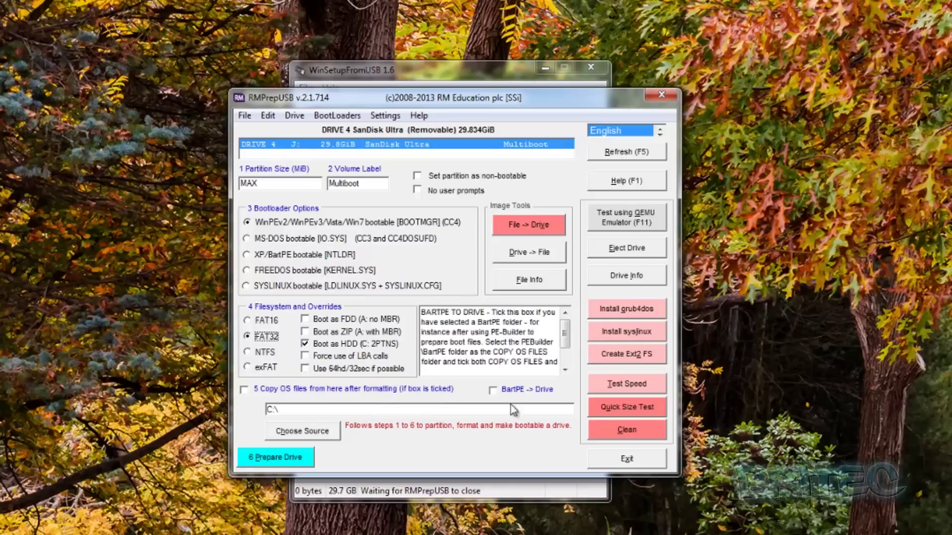
{"action": "left_click", "coordinate": [303, 456]}
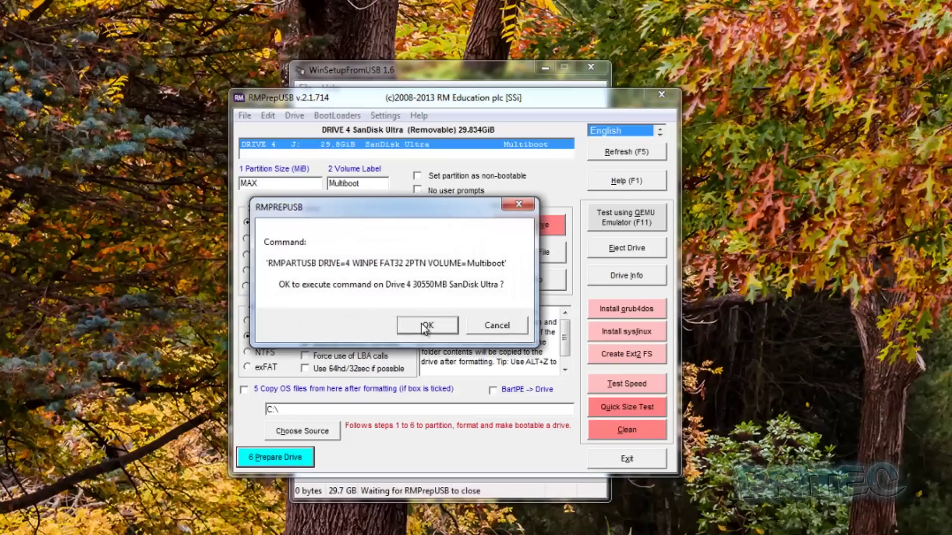
{"action": "left_click", "coordinate": [425, 327]}
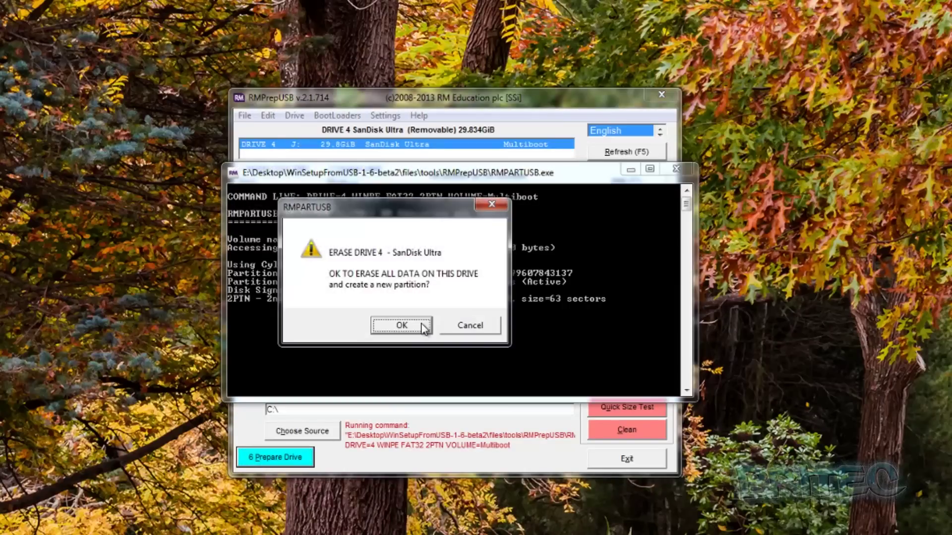
{"action": "left_click", "coordinate": [397, 326]}
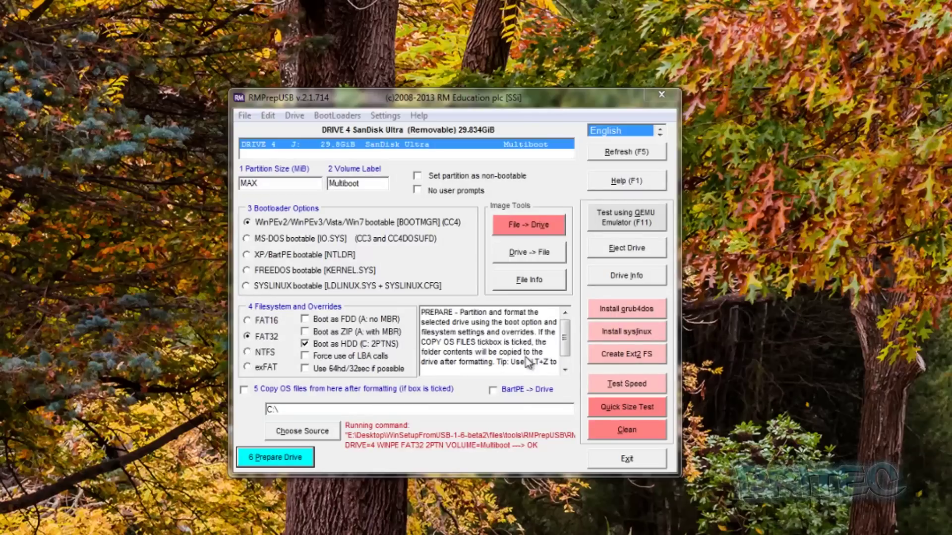
- Install grub4dos to the drive's MBR and copy grldr onto J:
{"action": "left_click", "coordinate": [635, 310]}
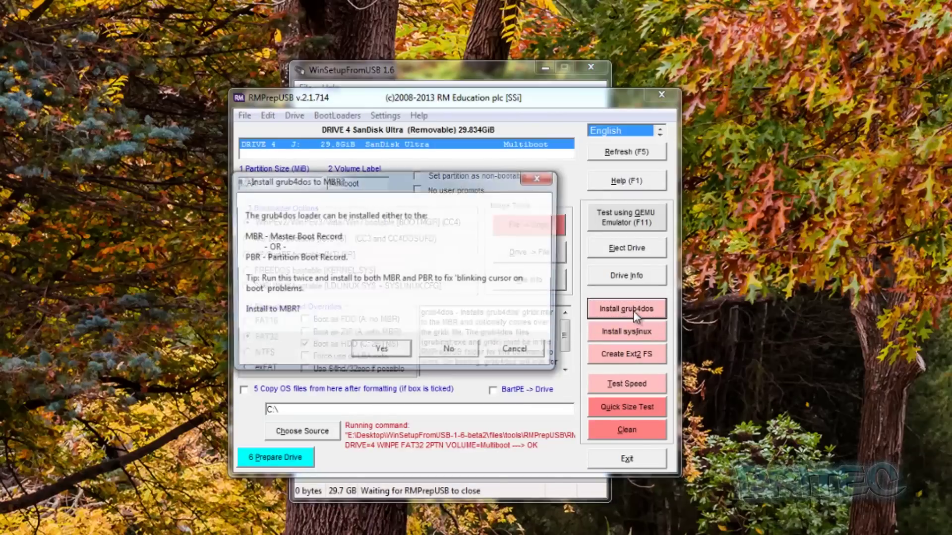
{"action": "left_click", "coordinate": [386, 356]}
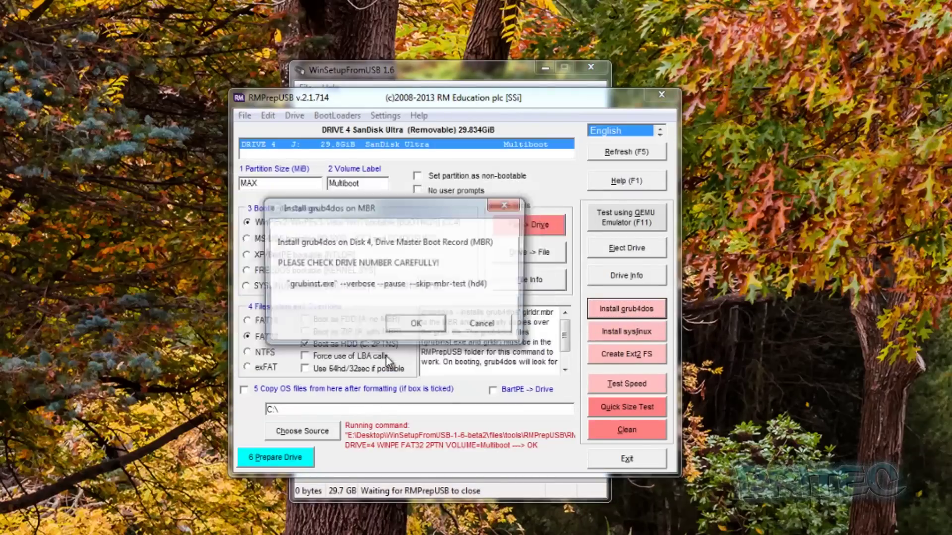
{"action": "left_click", "coordinate": [415, 327]}
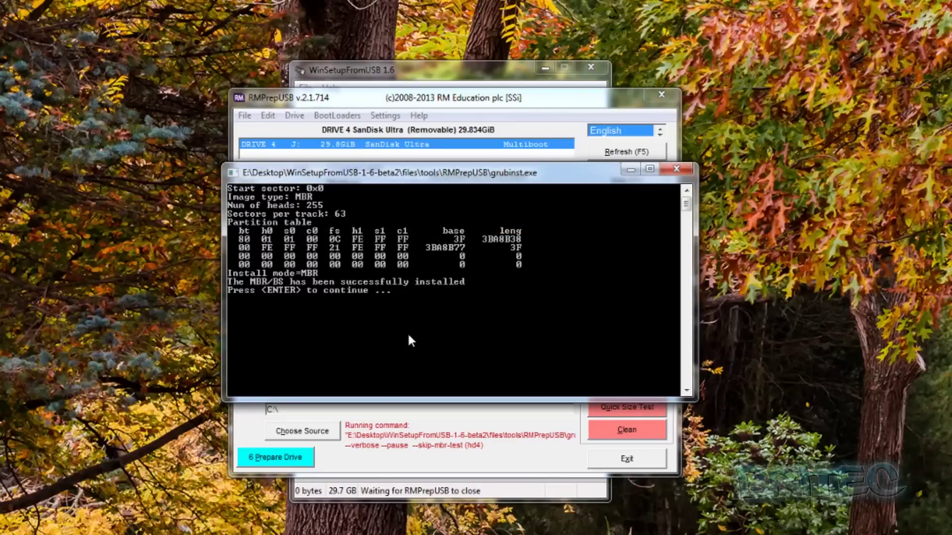
{"action": "key", "text": "Return"}
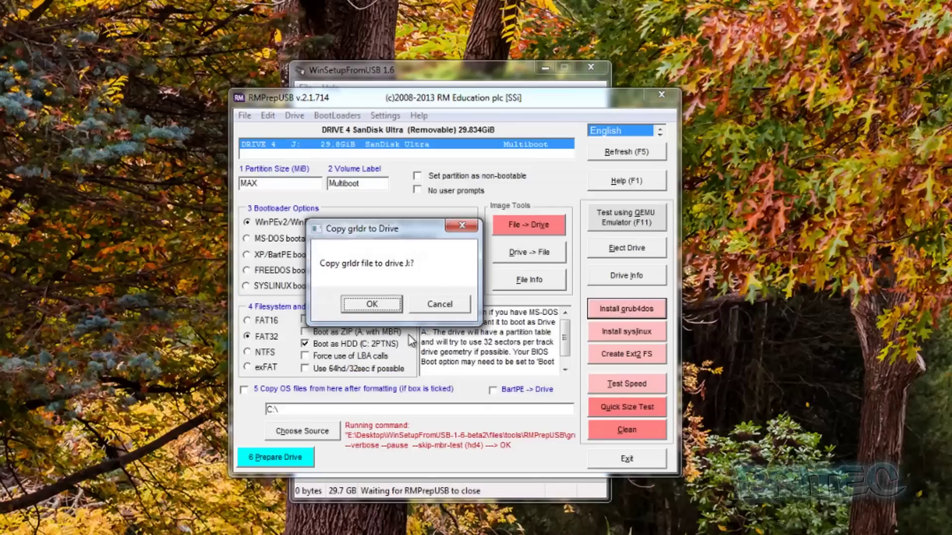
{"action": "left_click", "coordinate": [370, 311]}
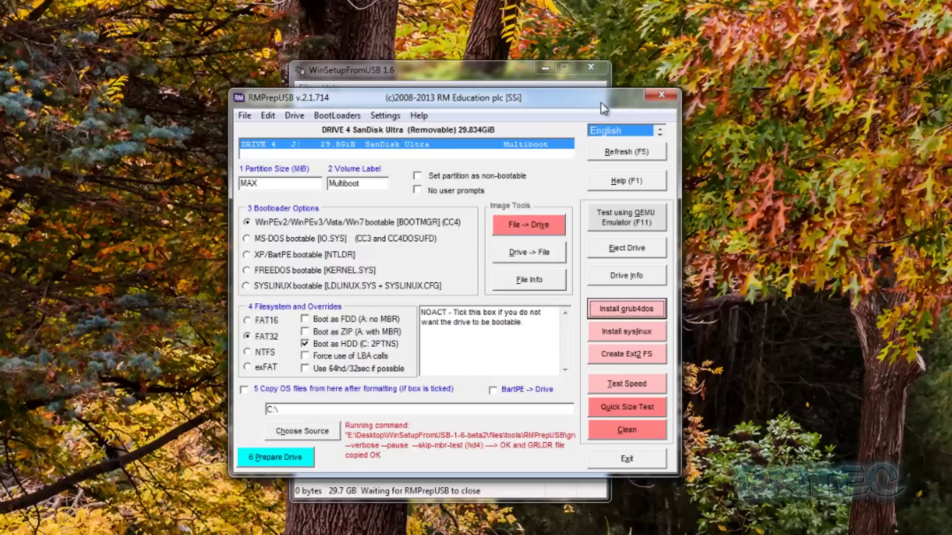
- Close RMPrepUSB and pick MSDaRT60 x86 for Vista 32 bit.iso as the Vista/7/8 ISO source
{"action": "left_click", "coordinate": [661, 98]}
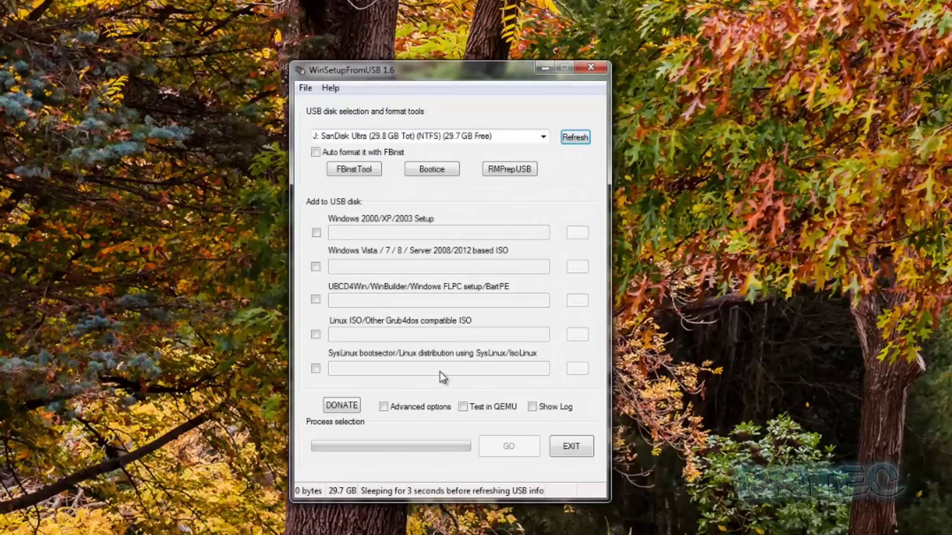
{"action": "left_click", "coordinate": [316, 267]}
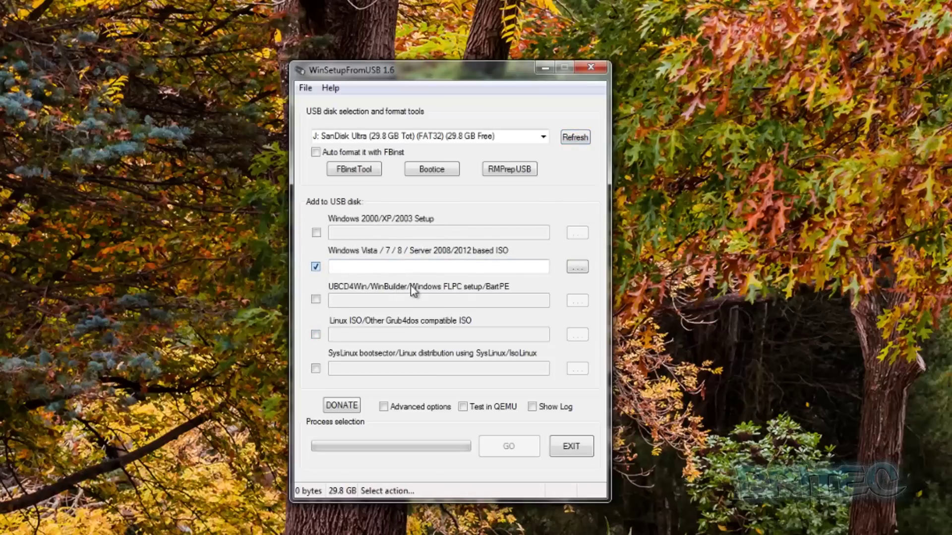
{"action": "left_click", "coordinate": [576, 267]}
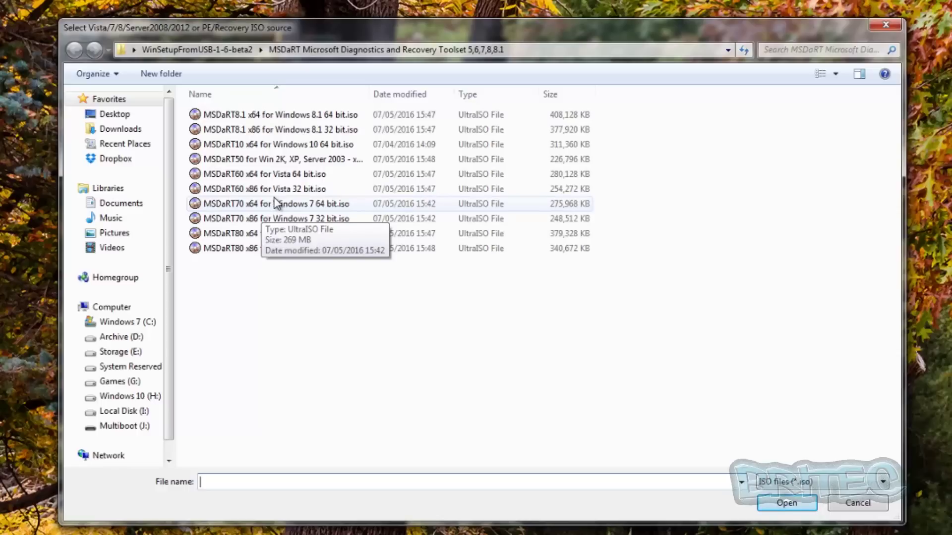
{"action": "left_click", "coordinate": [251, 188]}
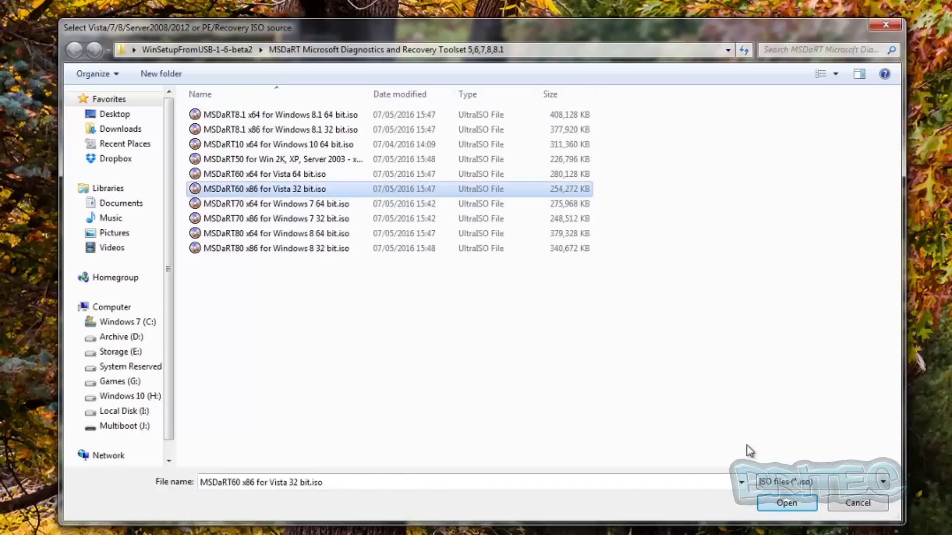
{"action": "left_click", "coordinate": [784, 503]}
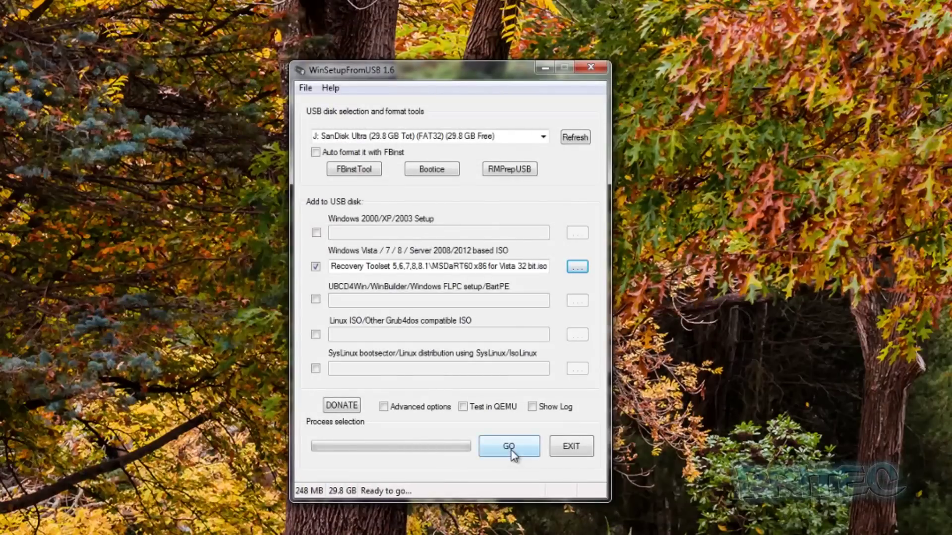
- Write the ISO to the drive under the boot menu name 'MSDaRT60 x86 for Vista 32 bit'
{"action": "left_click", "coordinate": [509, 447]}
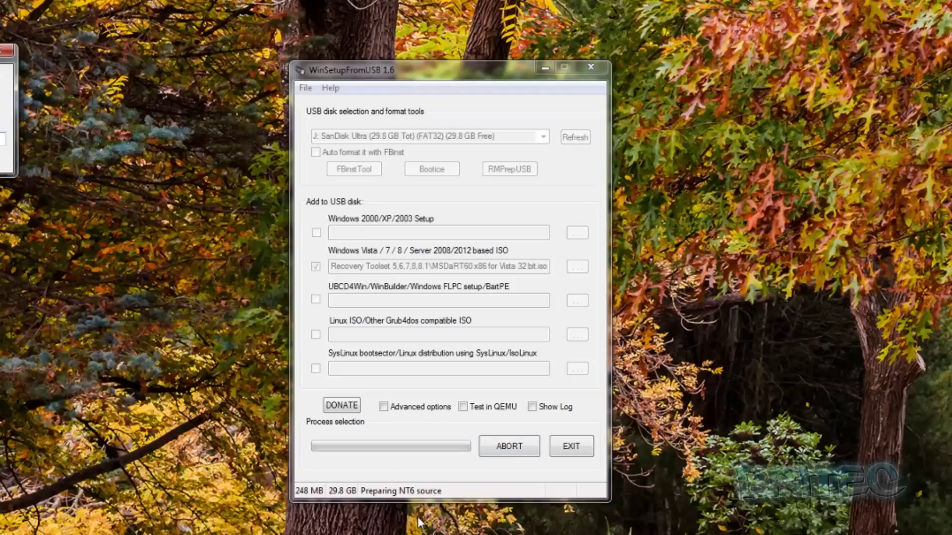
{"action": "left_click_drag", "start_coordinate": [8, 50], "coordinate": [510, 204]}
{"action": "left_click", "coordinate": [374, 298]}
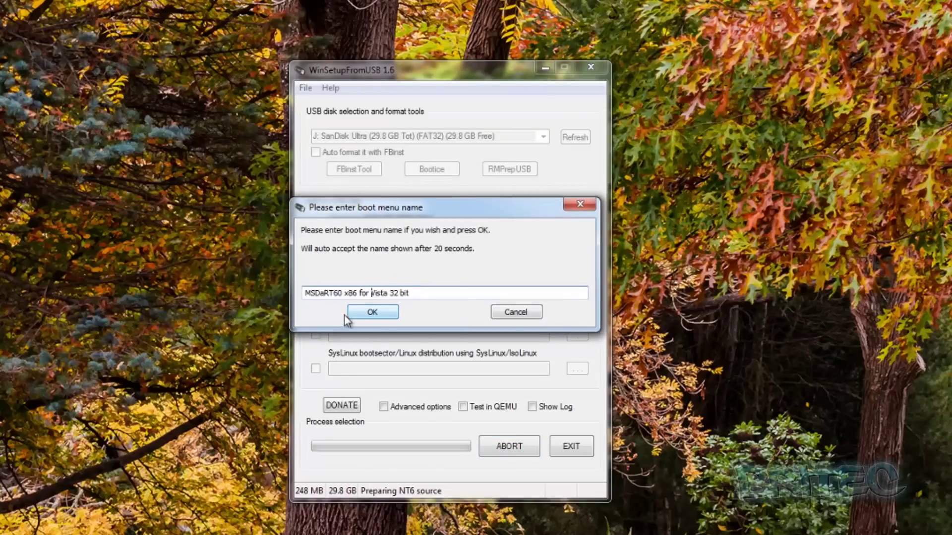
{"action": "left_click", "coordinate": [375, 312]}
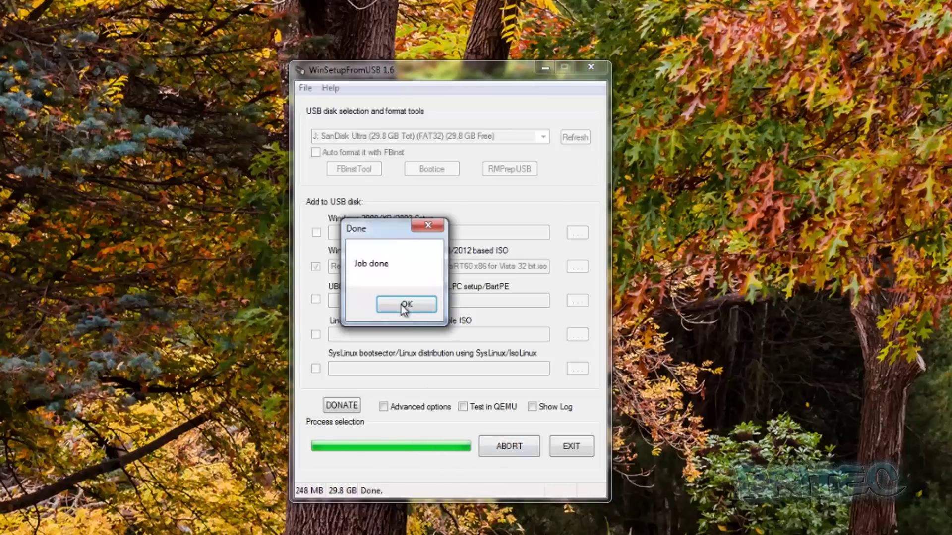
{"action": "left_click", "coordinate": [406, 307]}
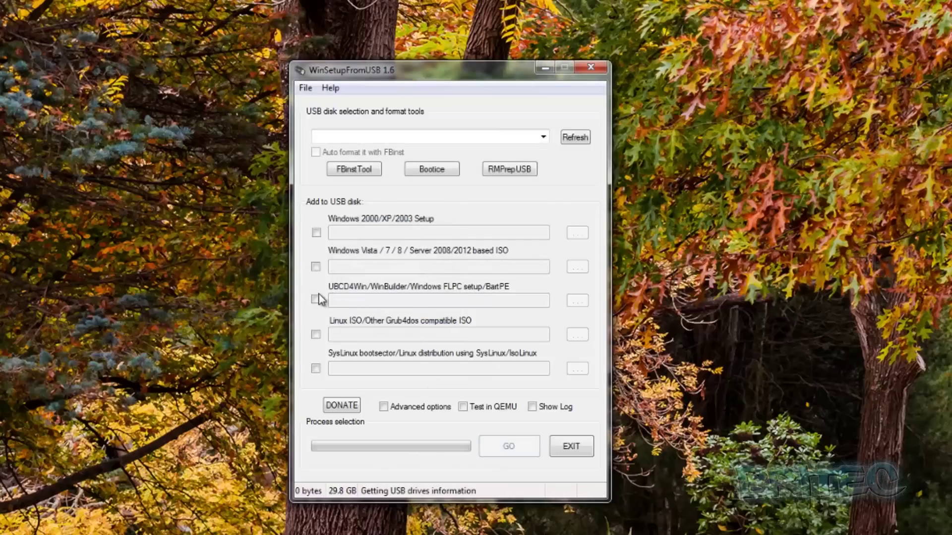
- Add MSDaRT60 x64 for Vista 64 bit.iso as a Vista/7/8 source, keeping its default menu name
{"action": "left_click", "coordinate": [316, 269]}
{"action": "left_click", "coordinate": [575, 270]}
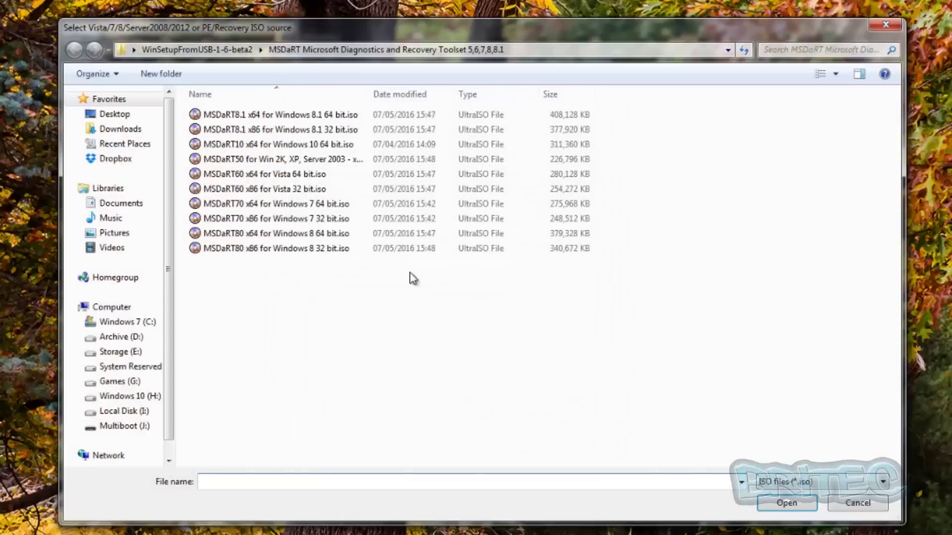
{"action": "left_click", "coordinate": [275, 175]}
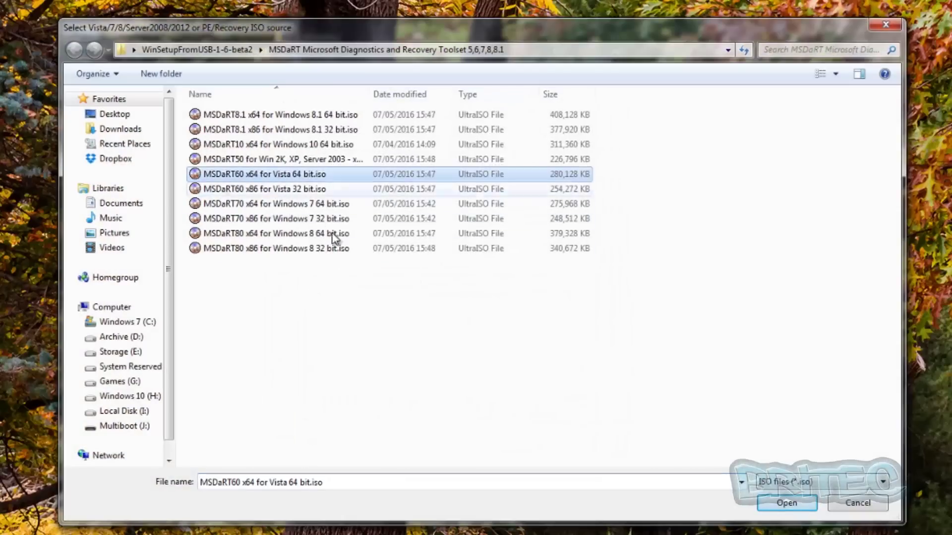
{"action": "left_click", "coordinate": [787, 503]}
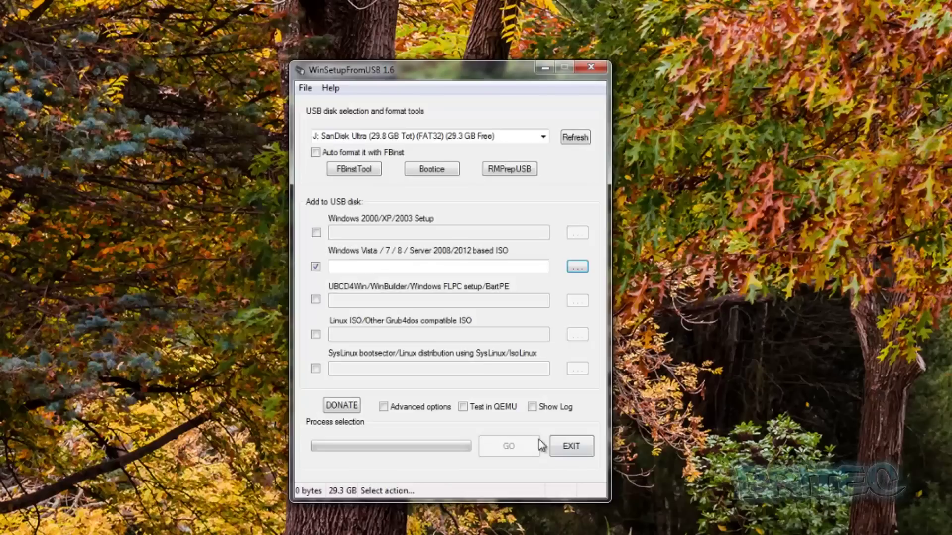
{"action": "left_click", "coordinate": [511, 448]}
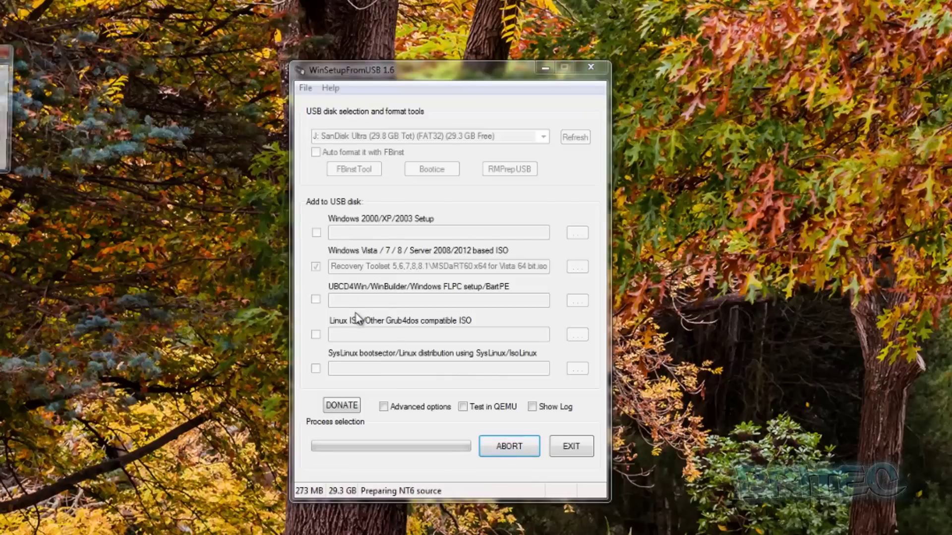
{"action": "left_click_drag", "start_coordinate": [2, 49], "coordinate": [478, 251]}
{"action": "left_click", "coordinate": [368, 354]}
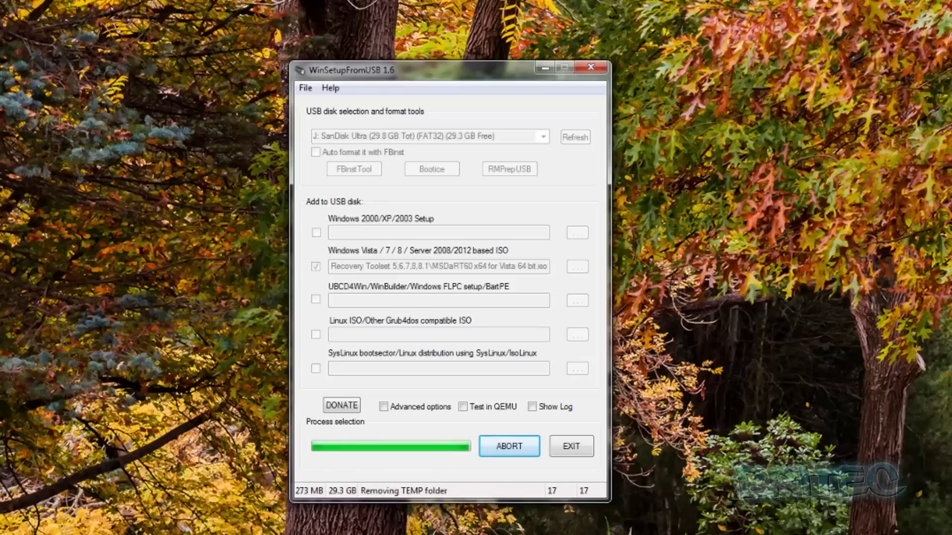
{"action": "left_click", "coordinate": [397, 308]}
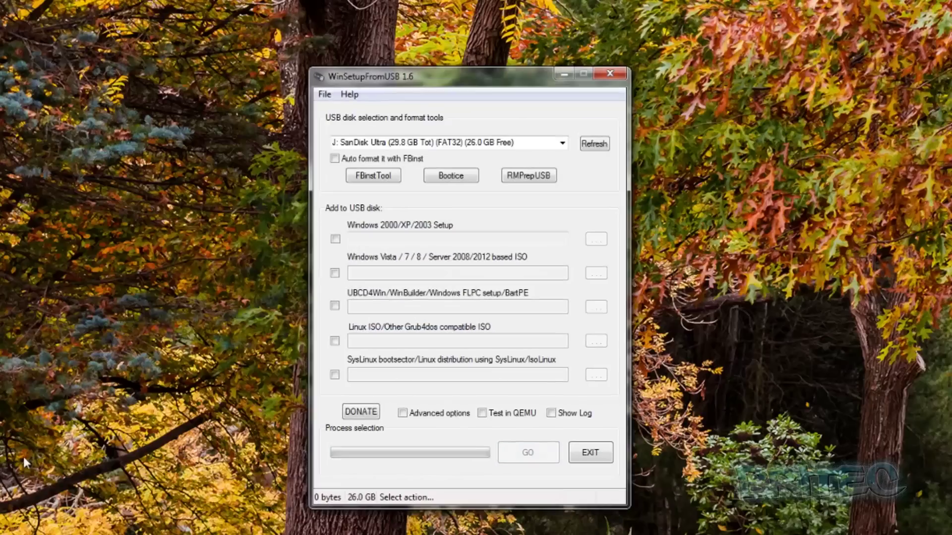
- Copy Windows 2000/XP/2003 Setup from the ERD disc in BD-ROM drive K: to the USB drive
{"action": "left_click", "coordinate": [336, 240]}
{"action": "left_click", "coordinate": [602, 243]}
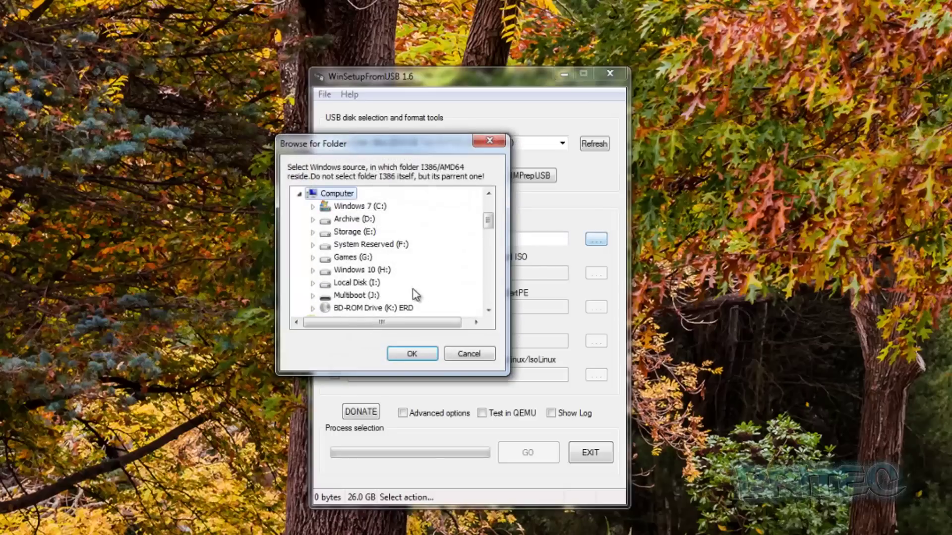
{"action": "left_click", "coordinate": [380, 309]}
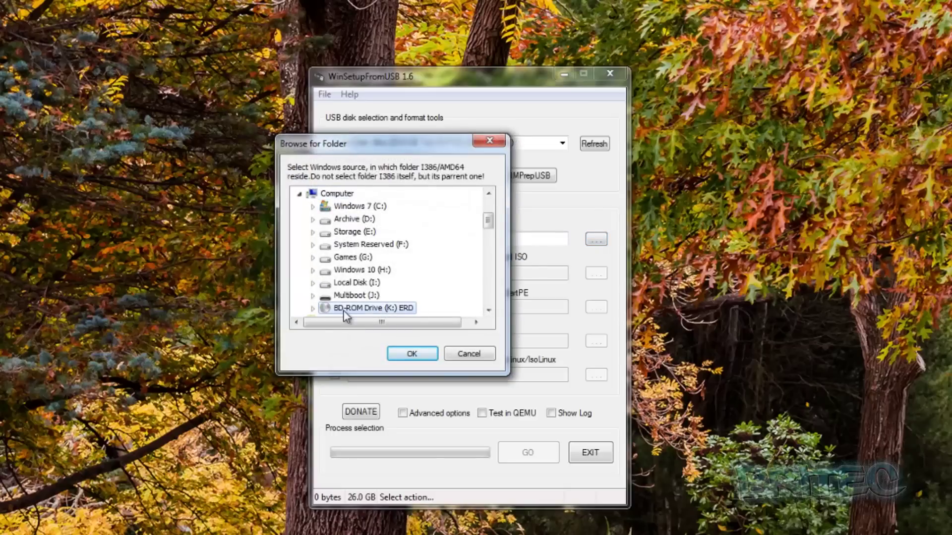
{"action": "left_click_drag", "start_coordinate": [371, 144], "coordinate": [443, 193]}
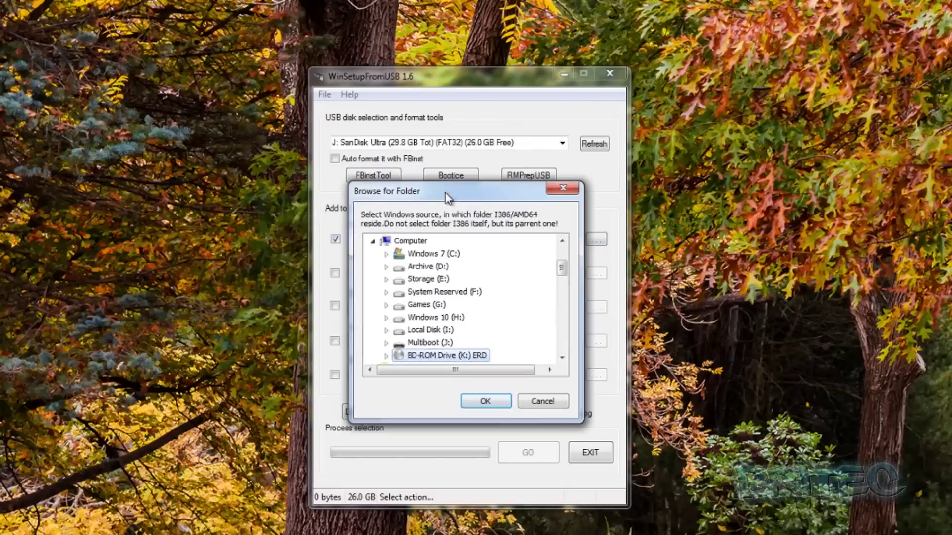
{"action": "left_click", "coordinate": [483, 403]}
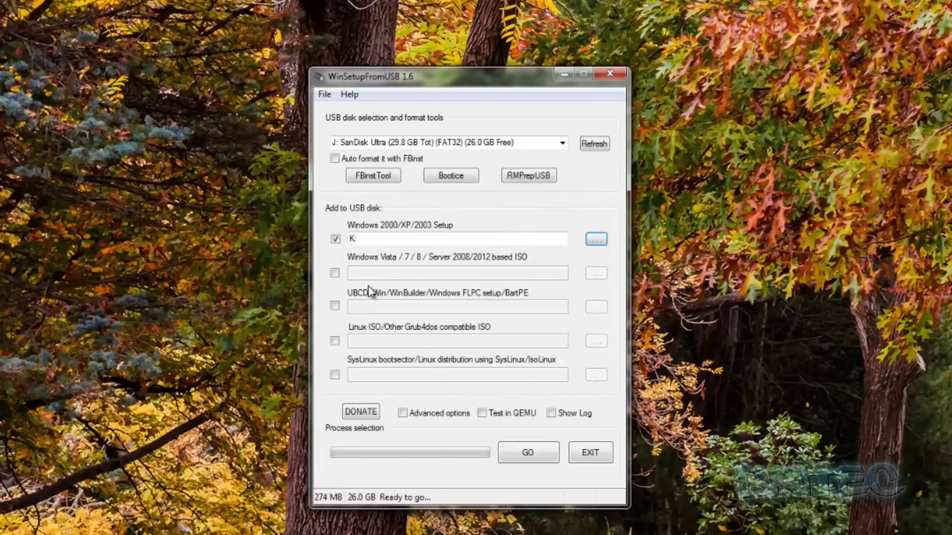
{"action": "left_click", "coordinate": [529, 452]}
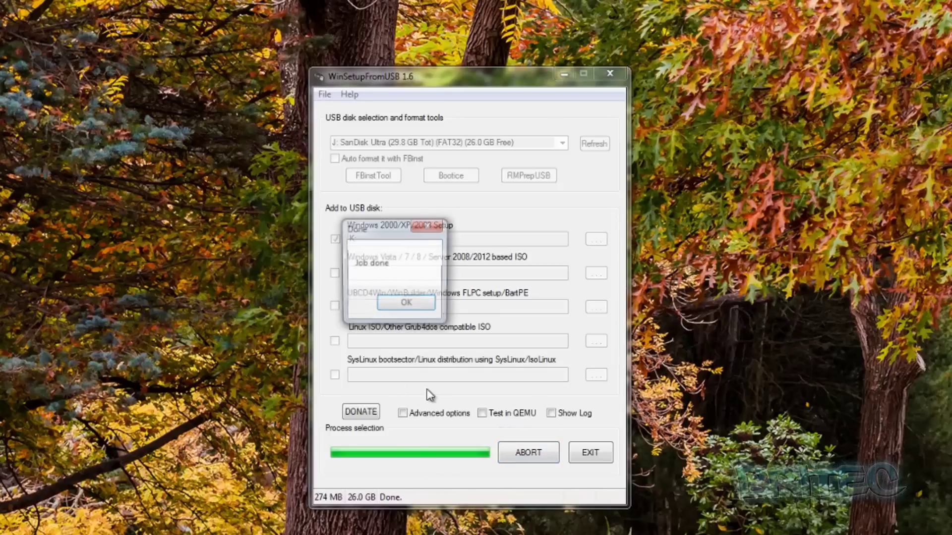
{"action": "left_click", "coordinate": [412, 310]}
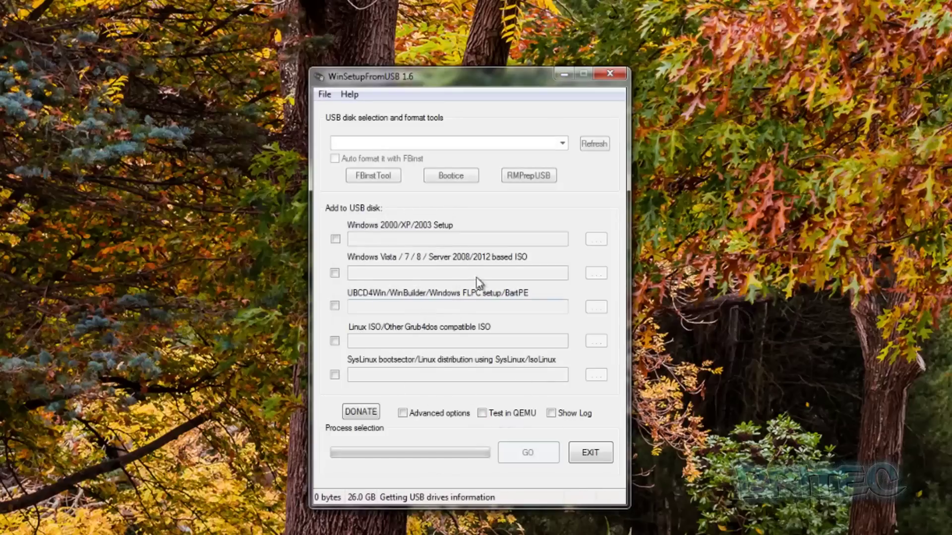
- Launch BOOTICE from WinSetupFromUSB and switch to its Utilities page
{"action": "left_click", "coordinate": [453, 181]}
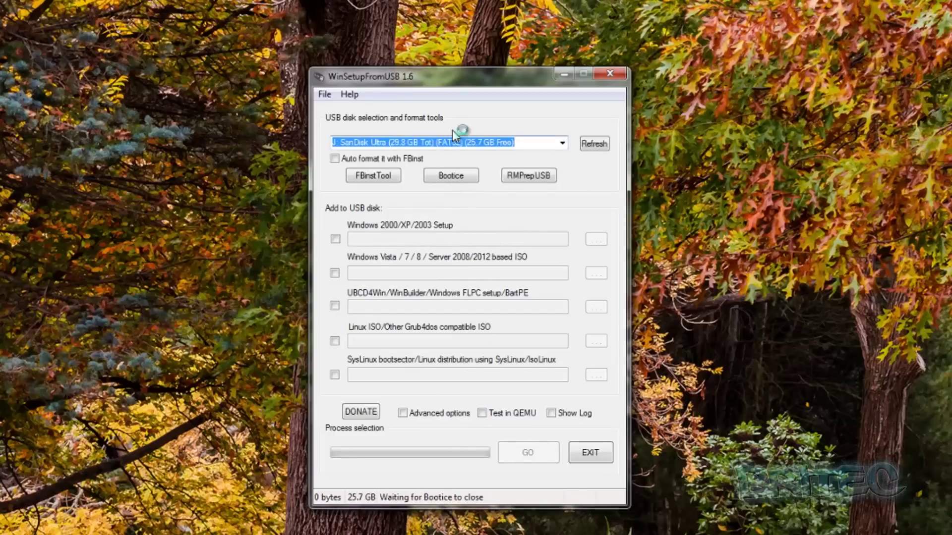
{"action": "left_click", "coordinate": [455, 179]}
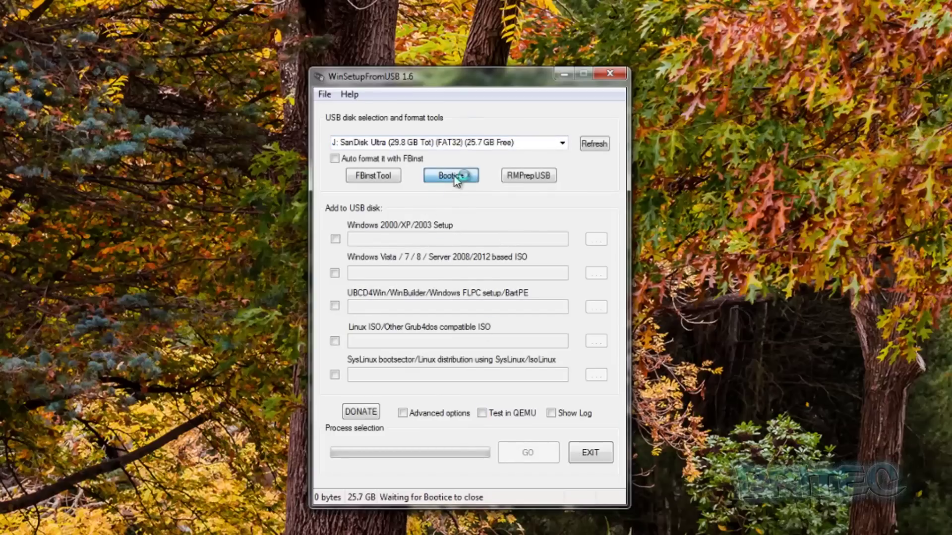
{"action": "left_click_drag", "start_coordinate": [285, 167], "coordinate": [348, 177]}
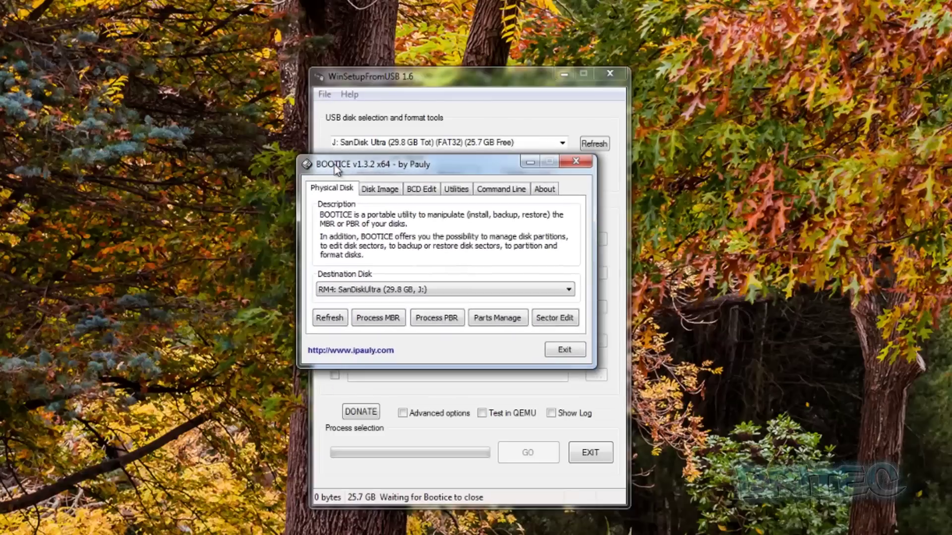
{"action": "left_click", "coordinate": [471, 194]}
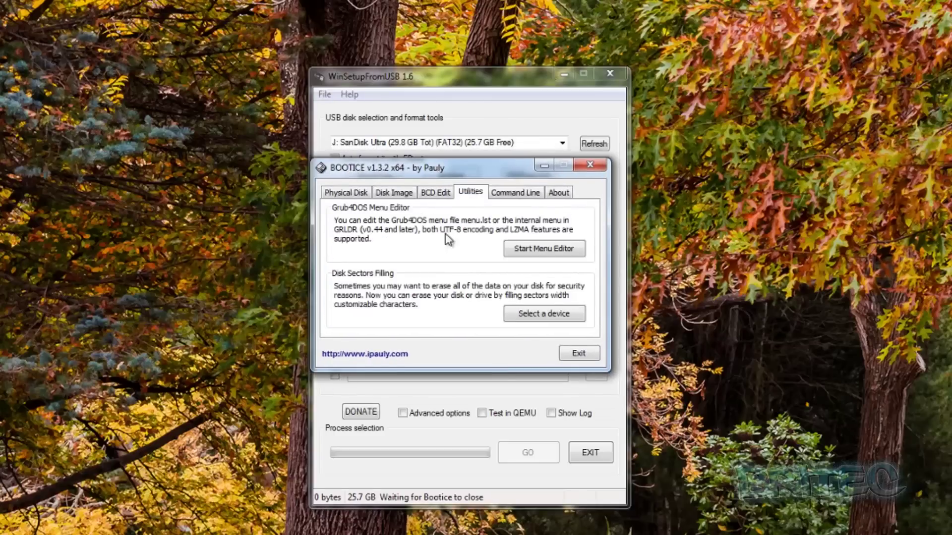
- Load J:\menu.lst in the Grub4DOS Menu Editor, resave it as UTF-8, and close the editor
{"action": "left_click", "coordinate": [538, 253]}
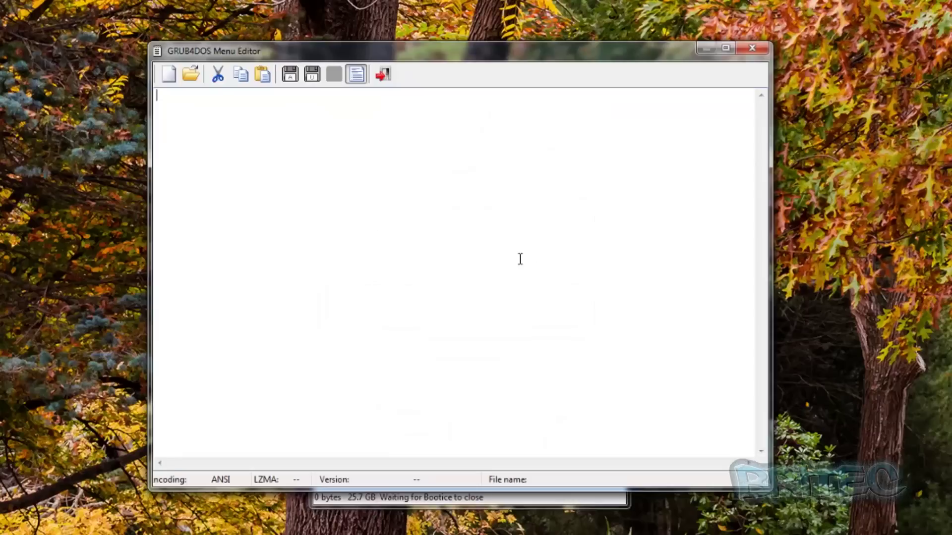
{"action": "left_click", "coordinate": [190, 74]}
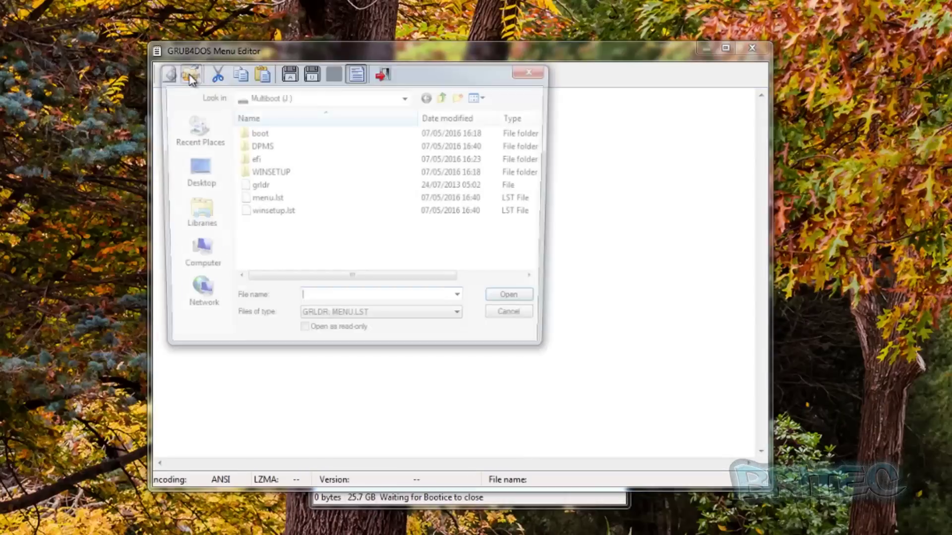
{"action": "left_click", "coordinate": [268, 201]}
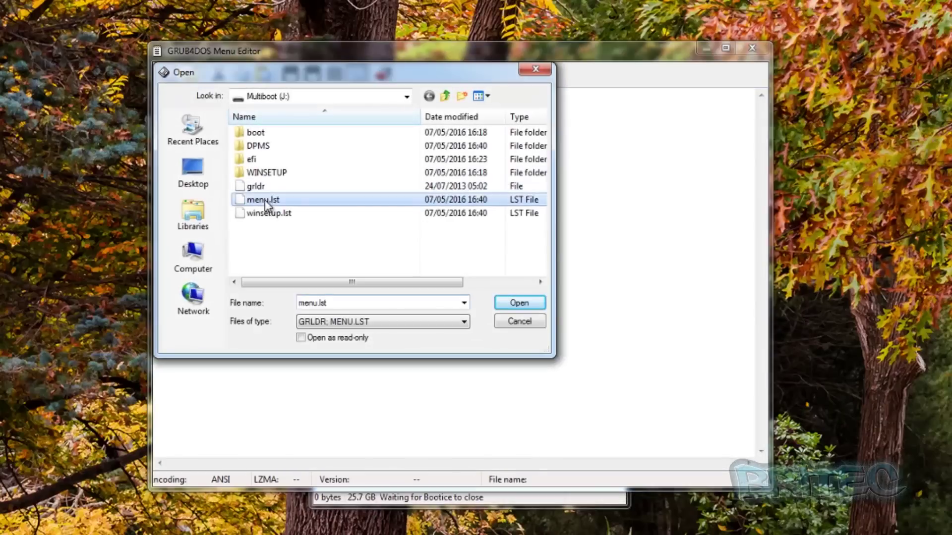
{"action": "left_click", "coordinate": [518, 303]}
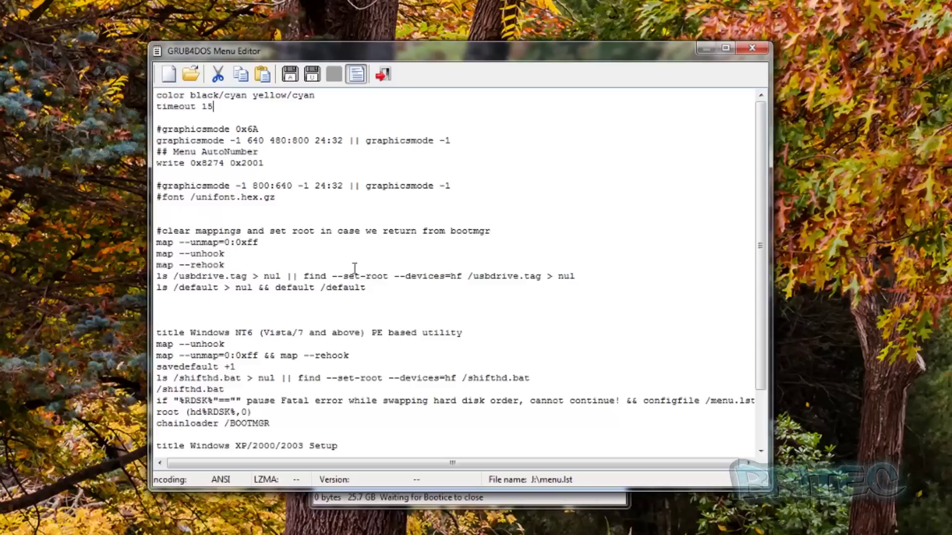
{"action": "left_click", "coordinate": [312, 74]}
{"action": "left_click", "coordinate": [447, 311]}
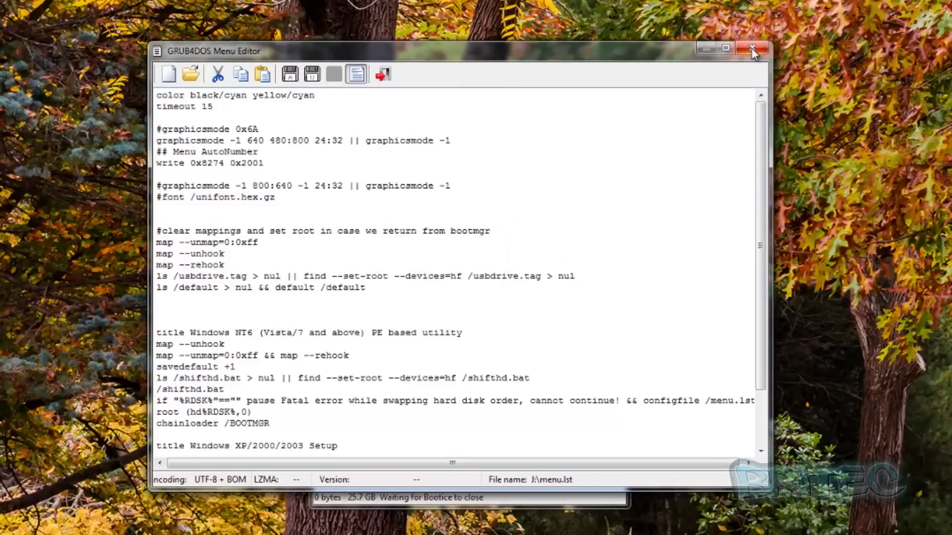
{"action": "left_click", "coordinate": [752, 48]}
- Close Bootice, boot the drive in QEMU, open the NT6 entry to browse MSDaRT entries, then close QEMU
{"action": "left_click", "coordinate": [583, 353]}
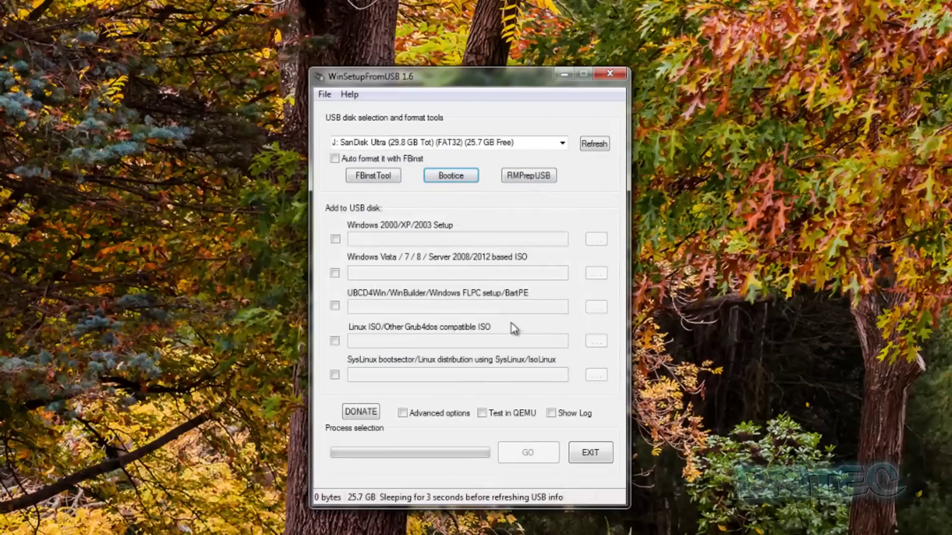
{"action": "left_click", "coordinate": [482, 413]}
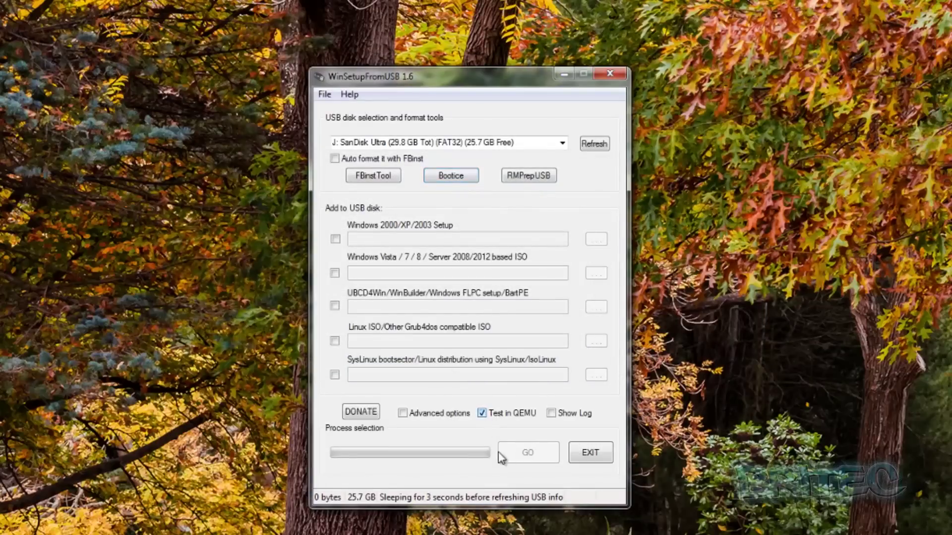
{"action": "left_click", "coordinate": [526, 453]}
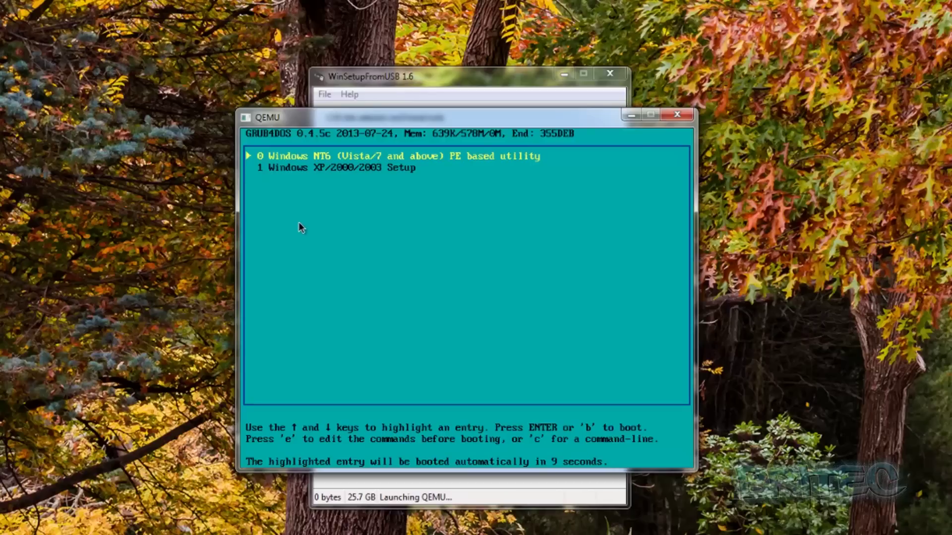
{"action": "key", "text": "Return"}
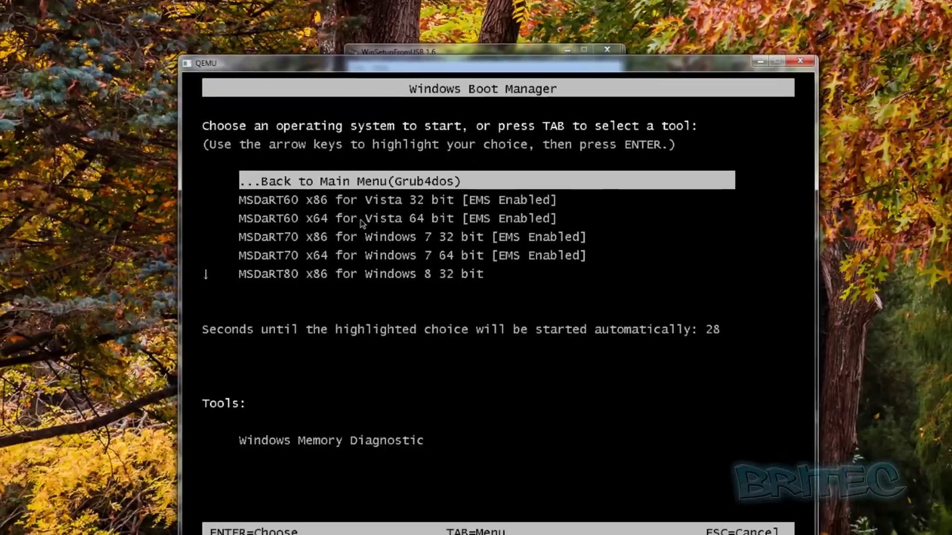
{"action": "key", "text": "Down"}
{"action": "key", "text": "Down"}
{"action": "key", "text": "Down"}
{"action": "key", "text": "Down"}
{"action": "key", "text": "Down"}
{"action": "key", "text": "Down"}
{"action": "key", "text": "Down"}
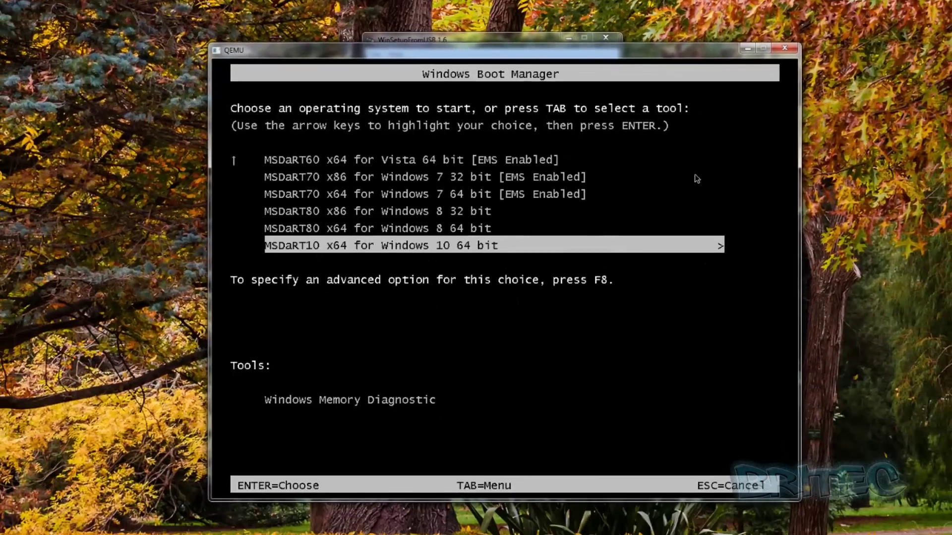
{"action": "left_click", "coordinate": [784, 49]}
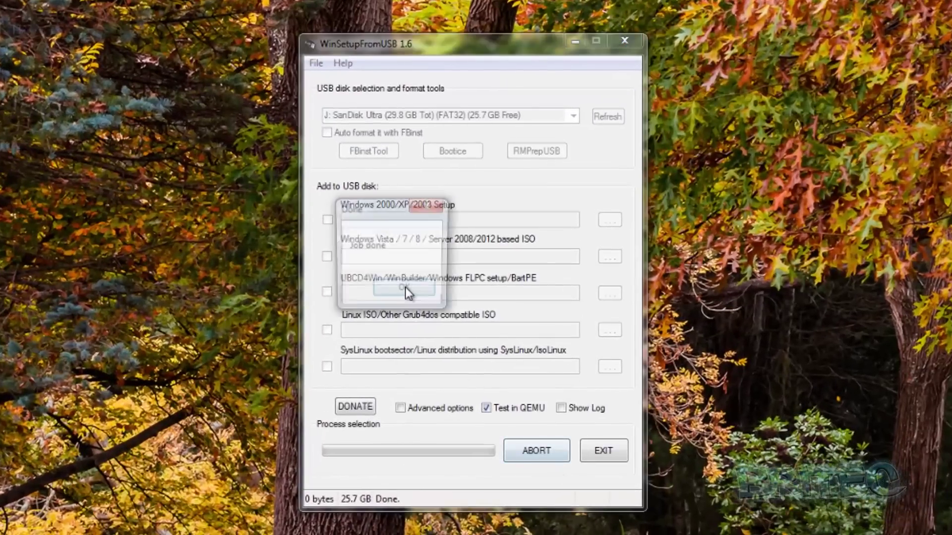
- Dismiss the completion notice and copy GFX-BOOT.GFX from the WinSetupFromUSB folder
{"action": "left_click", "coordinate": [406, 294]}
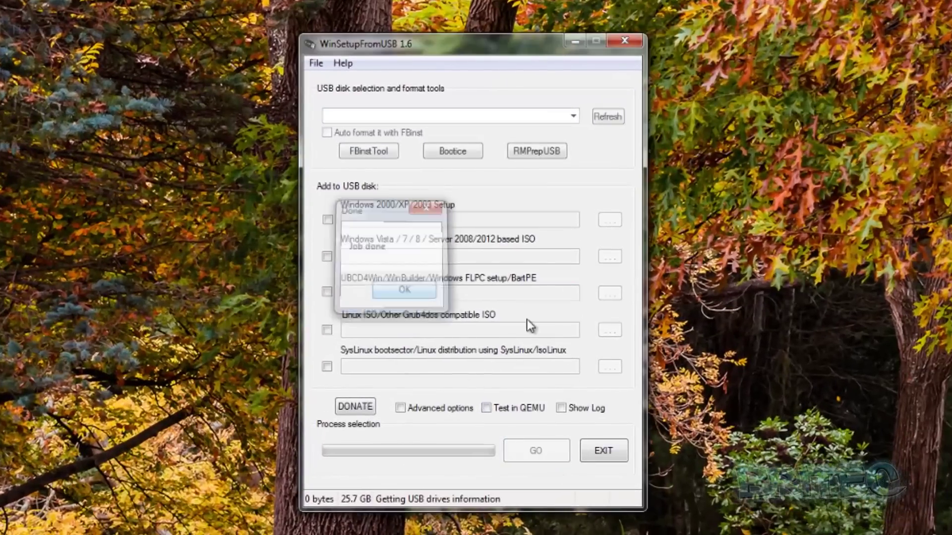
{"action": "left_click", "coordinate": [455, 152]}
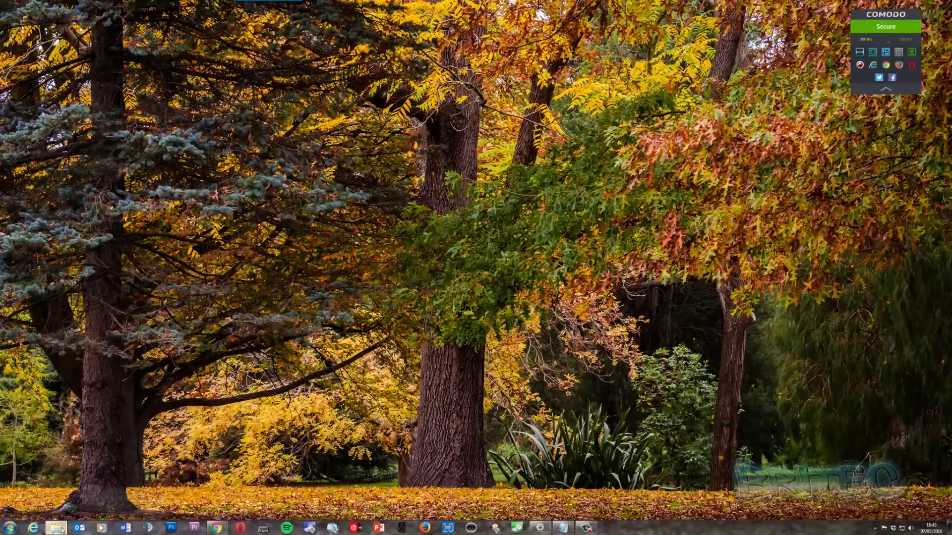
{"action": "left_click", "coordinate": [56, 527]}
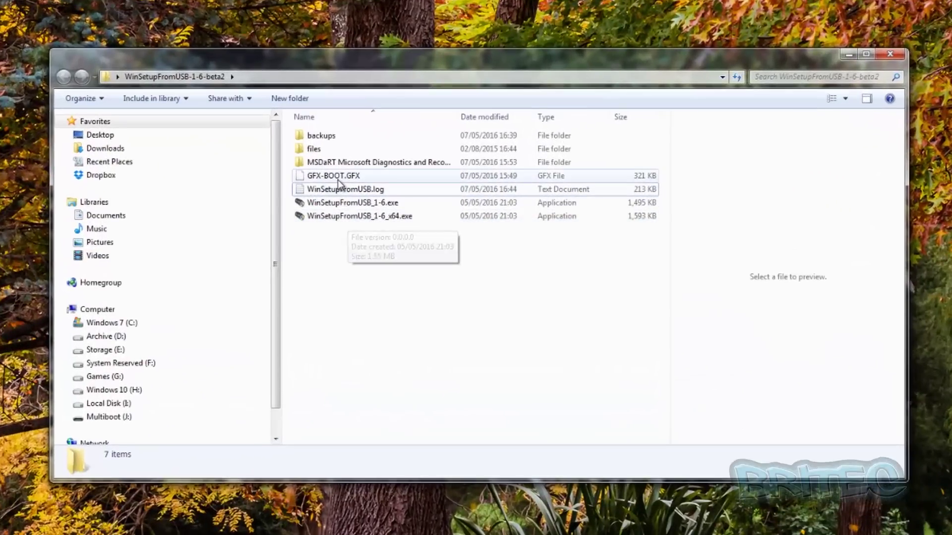
{"action": "left_click", "coordinate": [338, 179]}
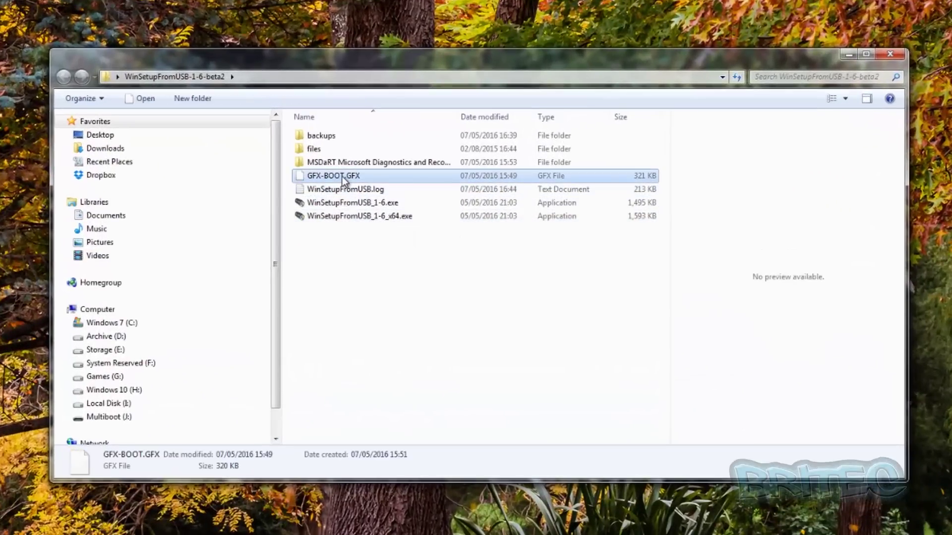
{"action": "right_click", "coordinate": [342, 176]}
{"action": "left_click", "coordinate": [383, 368]}
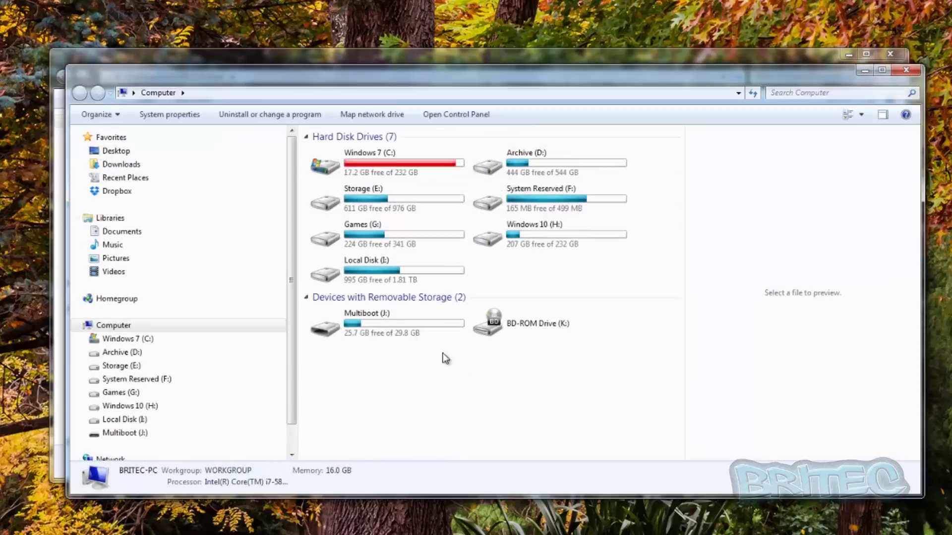
- Paste GFX-BOOT.GFX into the root of the Multiboot (J:) drive
{"action": "double_click", "coordinate": [402, 331]}
{"action": "right_click", "coordinate": [334, 353]}
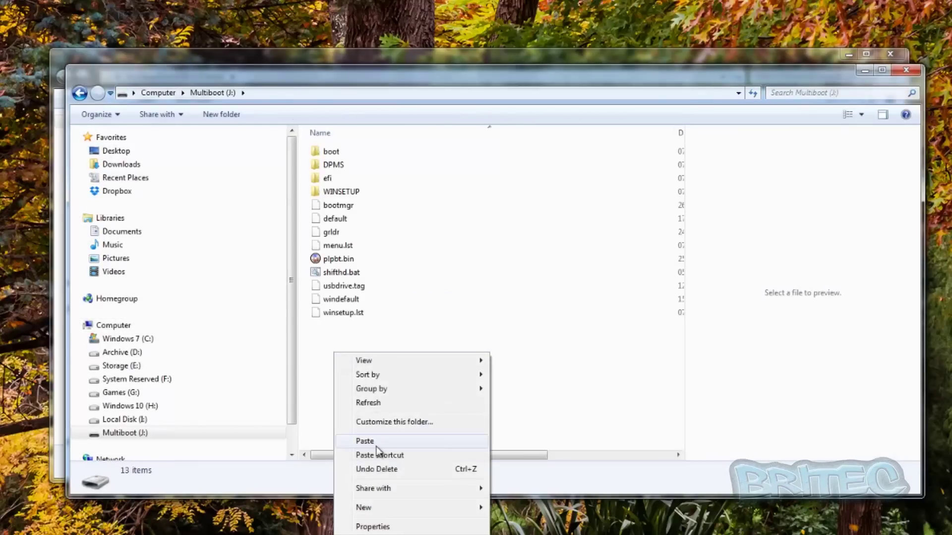
{"action": "left_click", "coordinate": [373, 418]}
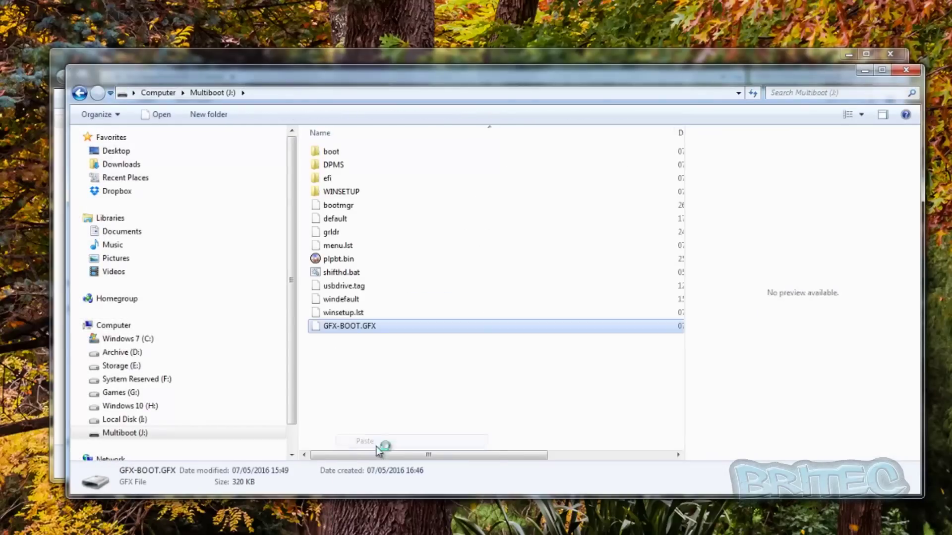
- Copy the file name GFX-BOOT.GFX to the clipboard, leaving the name unchanged
{"action": "right_click", "coordinate": [355, 327]}
{"action": "left_click", "coordinate": [392, 531]}
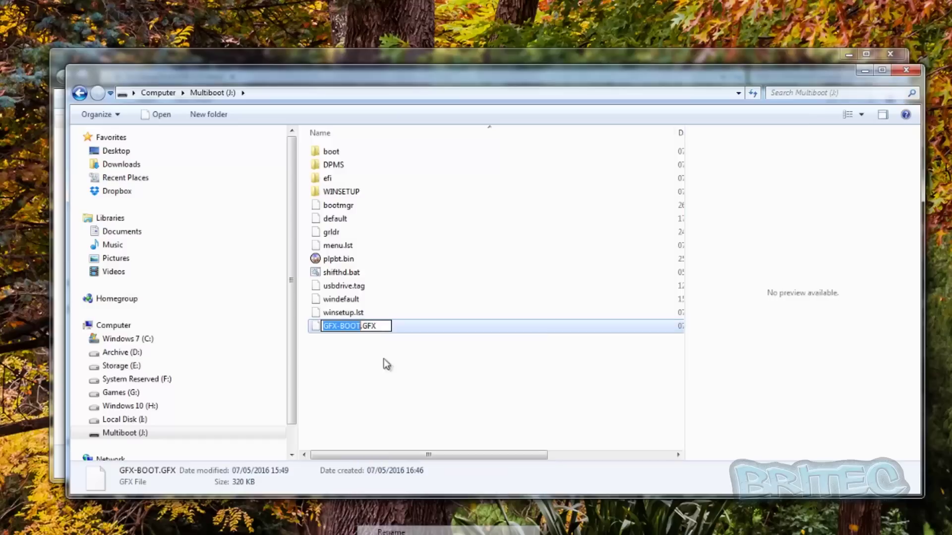
{"action": "left_click", "coordinate": [340, 329]}
{"action": "double_click", "coordinate": [340, 328]}
{"action": "right_click", "coordinate": [348, 329]}
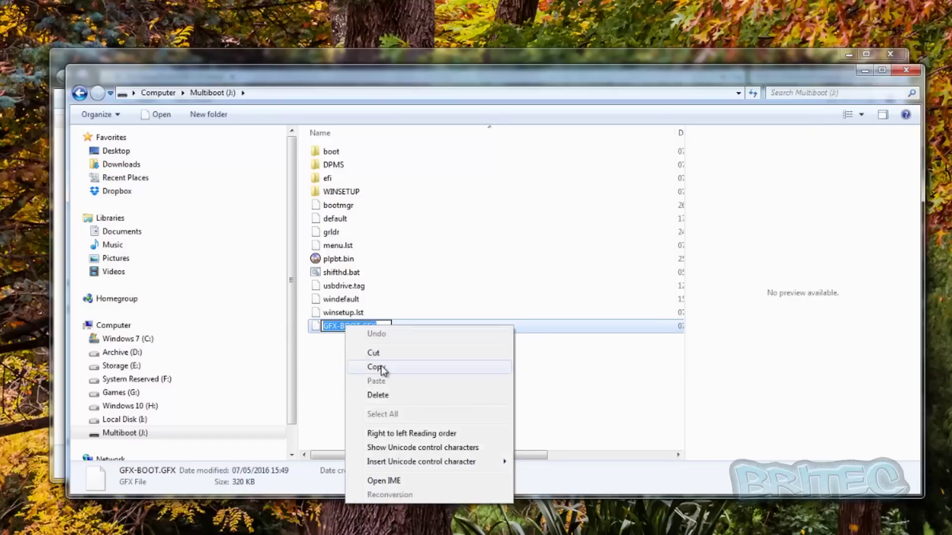
{"action": "left_click", "coordinate": [386, 367]}
{"action": "left_click", "coordinate": [436, 385]}
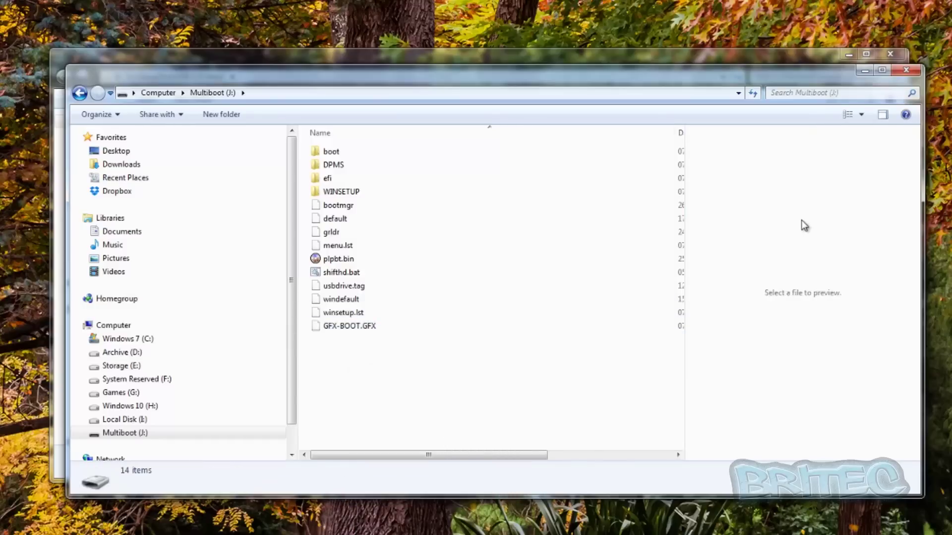
- Close the Multiboot drive and WinSetupFromUSB folder windows
{"action": "left_click", "coordinate": [906, 70]}
{"action": "left_click", "coordinate": [367, 217]}
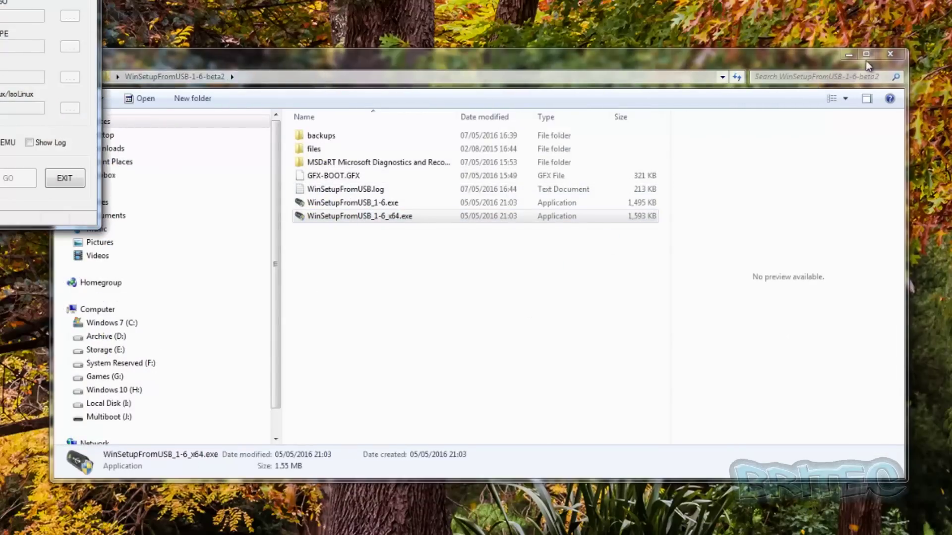
{"action": "left_click", "coordinate": [890, 53]}
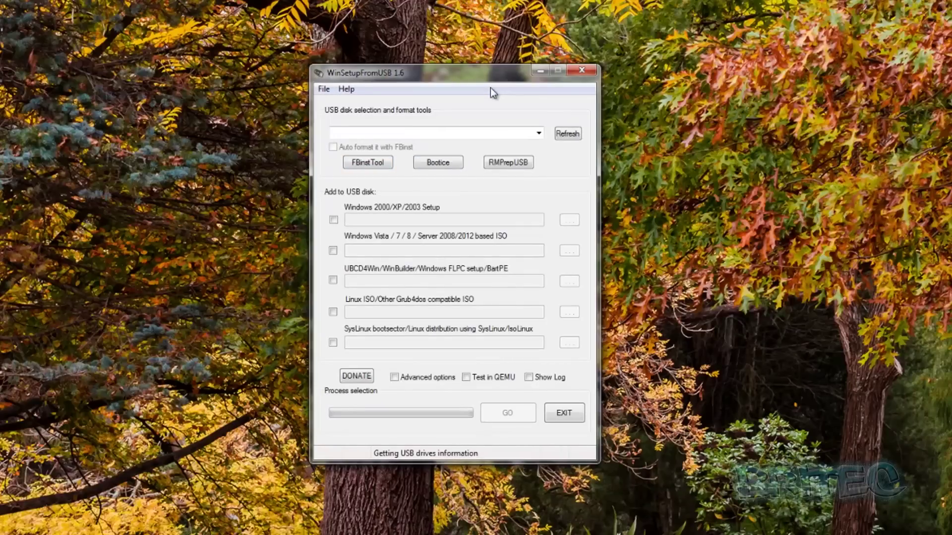
- Load the drive's menu.lst into Bootice's Grub4DOS menu editor
{"action": "left_click", "coordinate": [439, 163]}
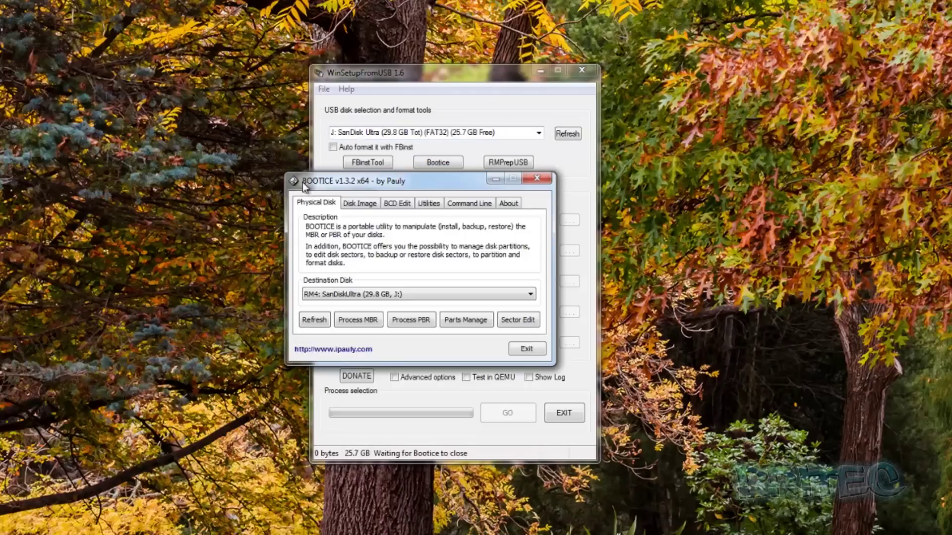
{"action": "mouse_move", "coordinate": [388, 174]}
{"action": "left_mouse_down"}
{"action": "mouse_move", "coordinate": [420, 177]}
{"action": "mouse_move", "coordinate": [397, 178]}
{"action": "left_mouse_up"}
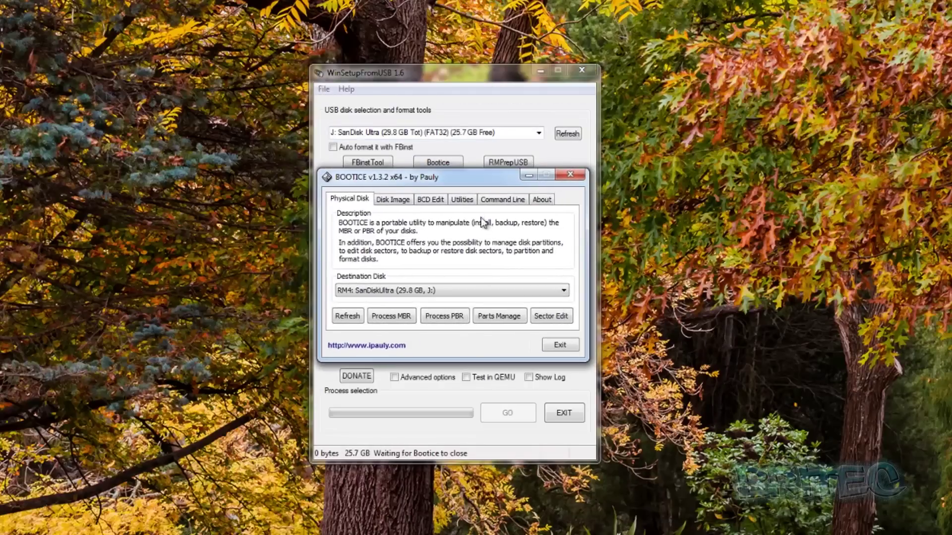
{"action": "left_click", "coordinate": [462, 199]}
{"action": "left_click", "coordinate": [523, 251]}
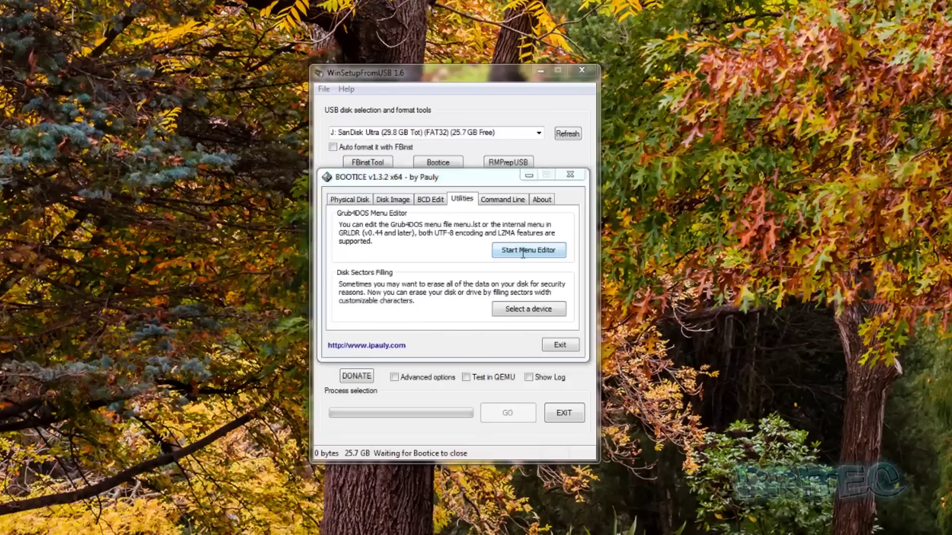
{"action": "left_click", "coordinate": [208, 92]}
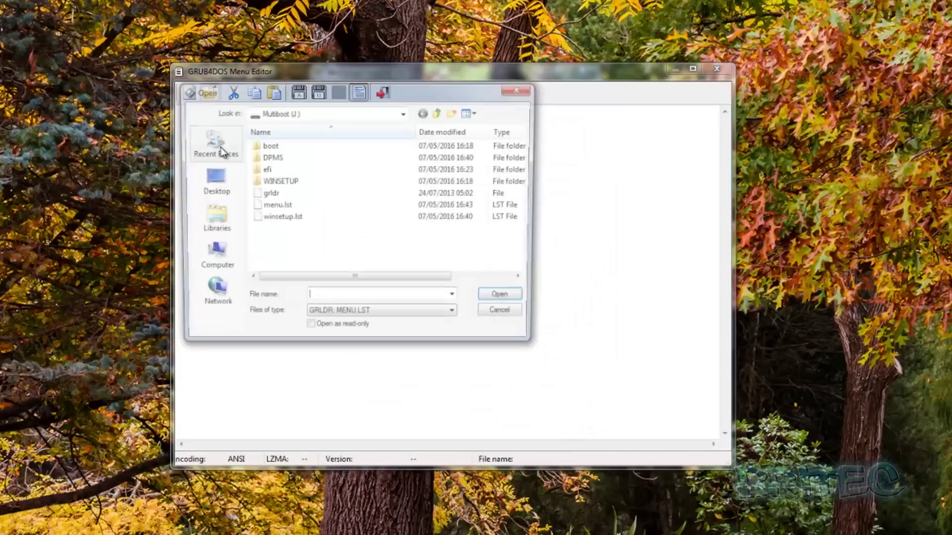
{"action": "left_click", "coordinate": [275, 208]}
{"action": "left_click", "coordinate": [506, 299]}
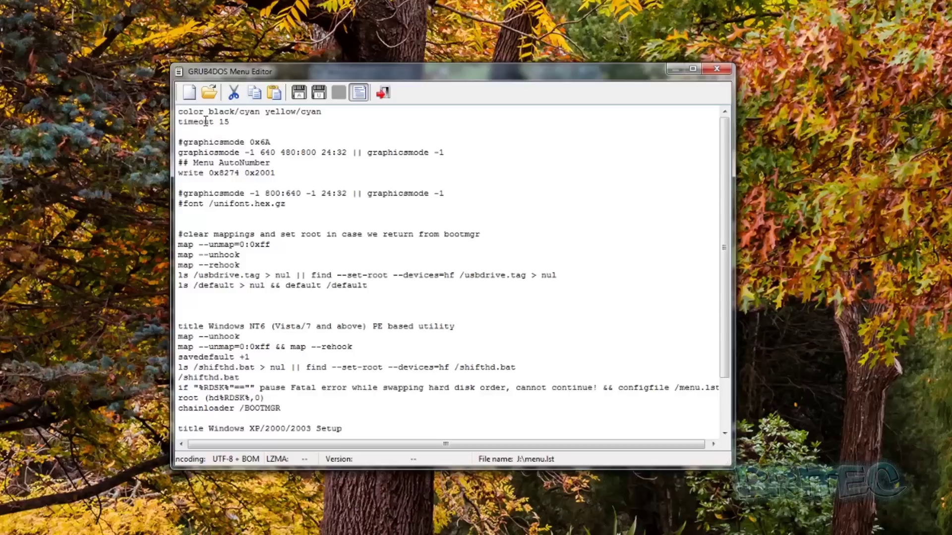
- Add 'gfxmenu /GFX-BOOT.GFX' below timeout 15 and save menu.lst
{"action": "key", "text": "Return"}
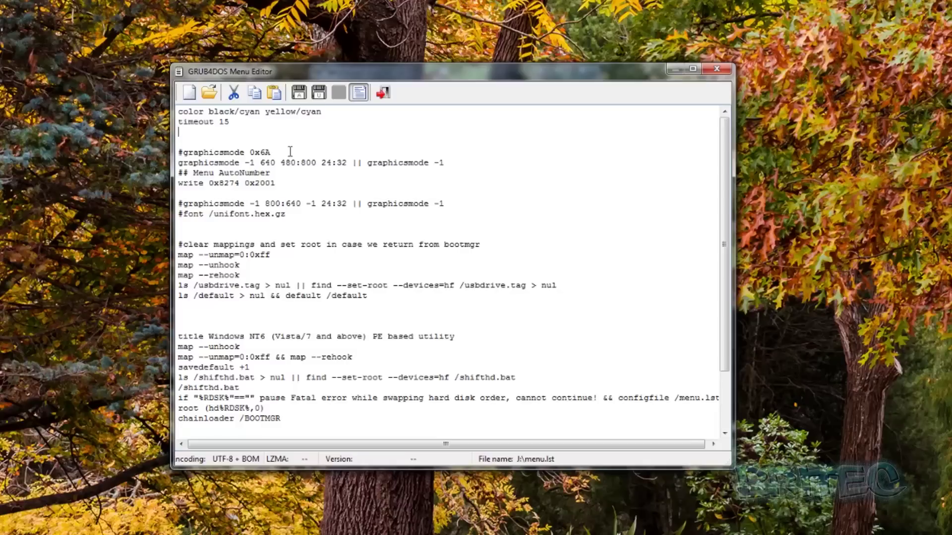
{"action": "type", "text": "fxmenu /"}
{"action": "key", "text": "ctrl+v"}
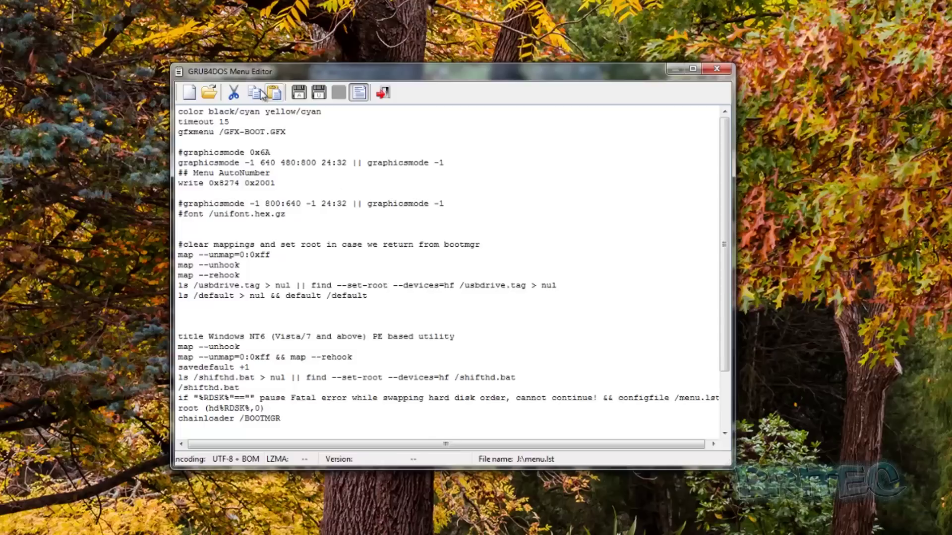
{"action": "left_click", "coordinate": [319, 93]}
{"action": "left_click", "coordinate": [483, 318]}
- Close Bootice and boot the Multiboot drive in RMPrepUSB's QEMU test with 900 MB RAM
{"action": "left_click", "coordinate": [715, 72]}
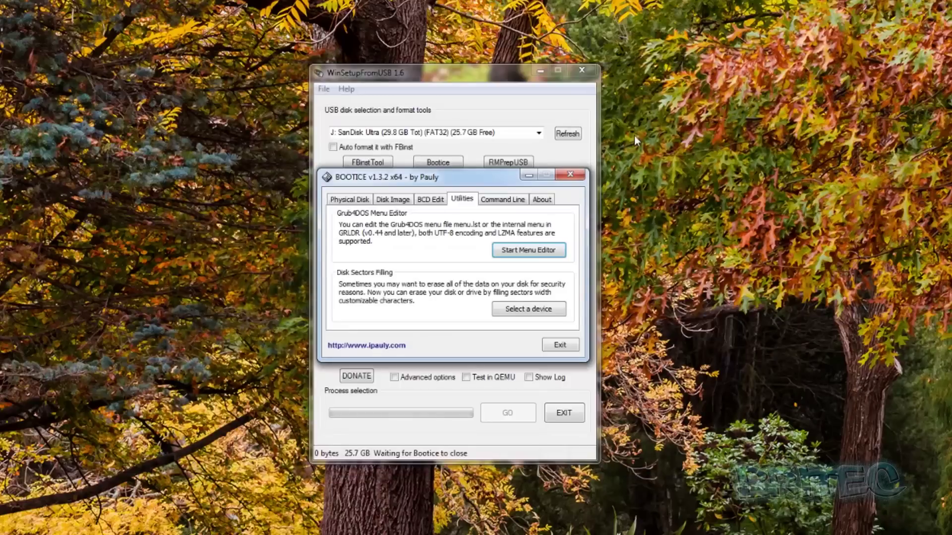
{"action": "left_click", "coordinate": [569, 174]}
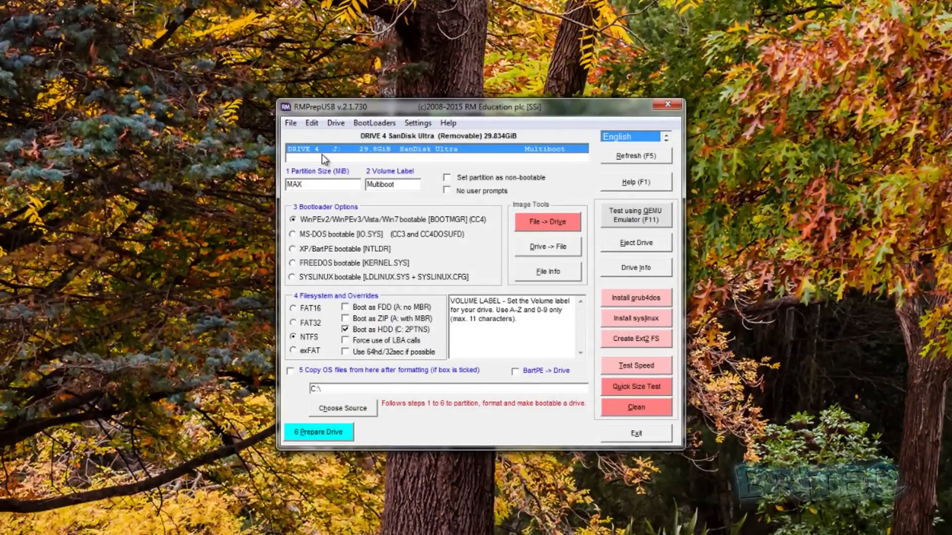
{"action": "left_click", "coordinate": [638, 225]}
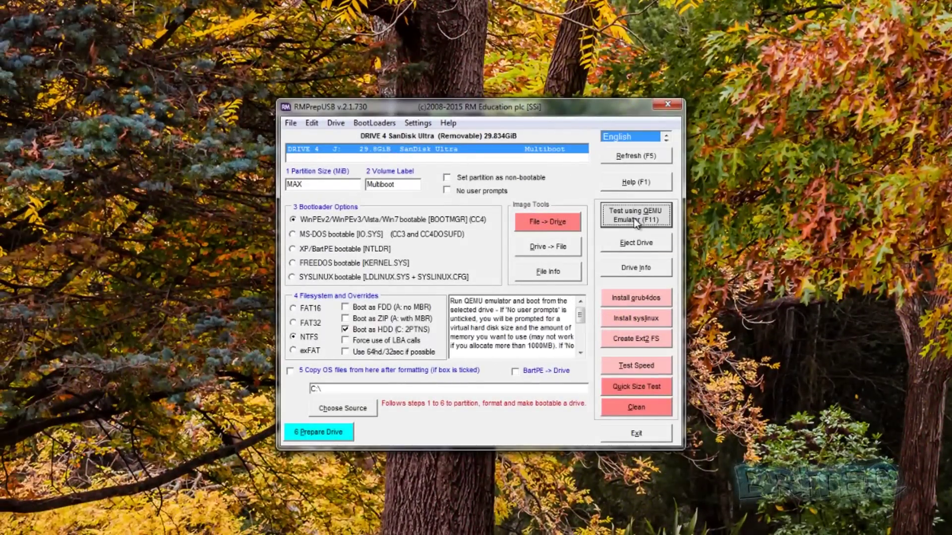
{"action": "left_click", "coordinate": [565, 108]}
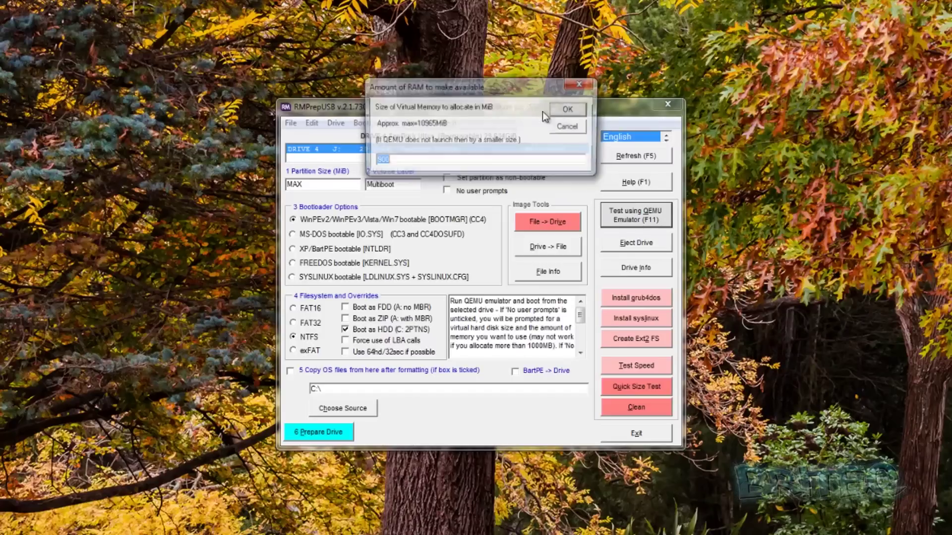
{"action": "left_click", "coordinate": [569, 110]}
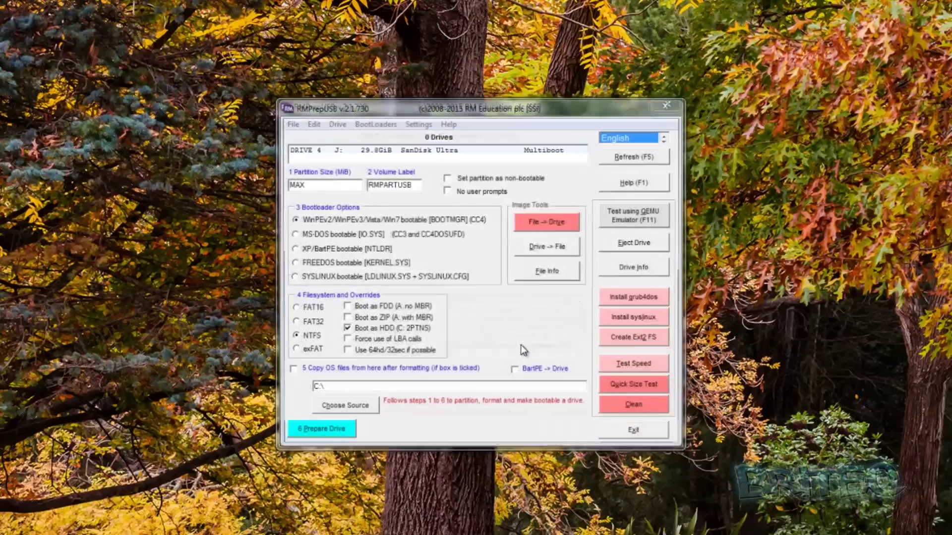
{"action": "left_click", "coordinate": [548, 330]}
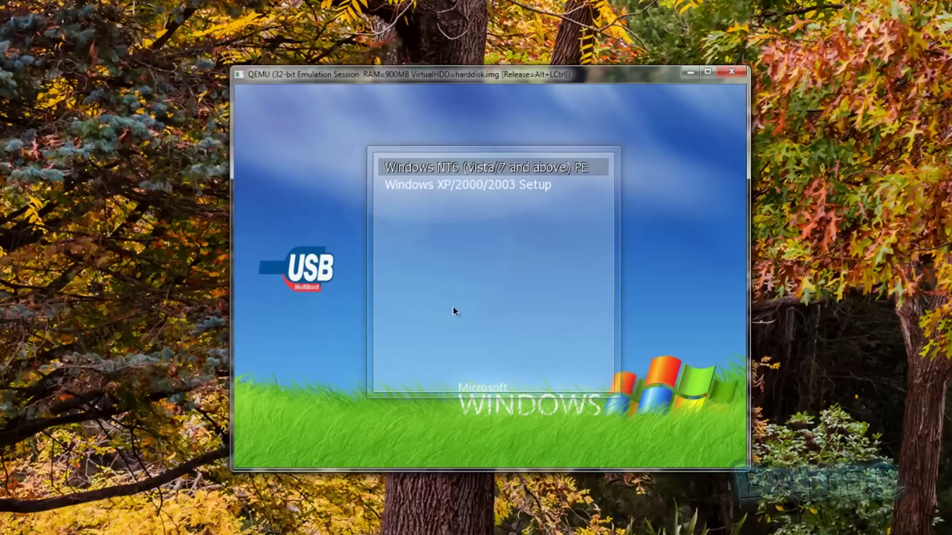
- Boot the Windows NT6 (Vista/7 and above) PE entry from the graphical menu
{"action": "key", "text": "Down"}
{"action": "key", "text": "Up"}
{"action": "key", "text": "Down"}
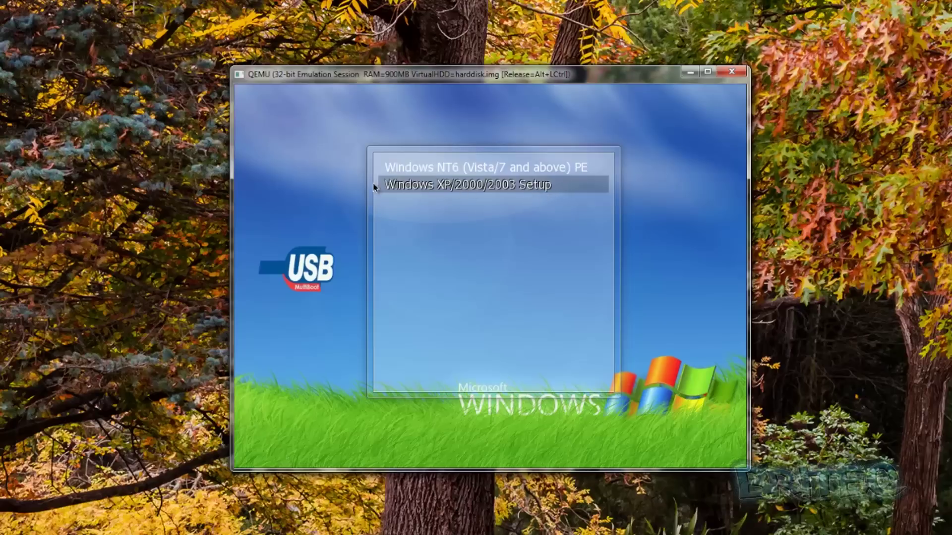
{"action": "key", "text": "Up"}
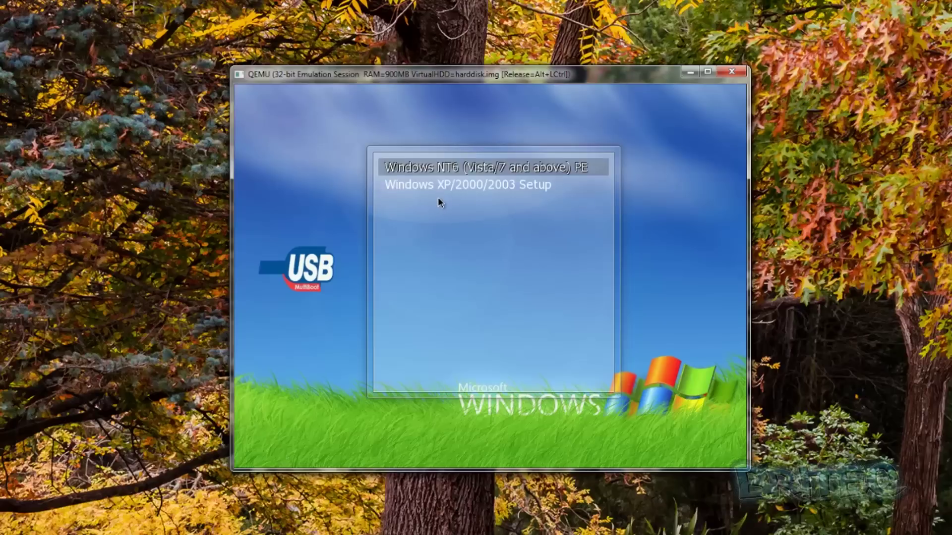
{"action": "key", "text": "Return"}
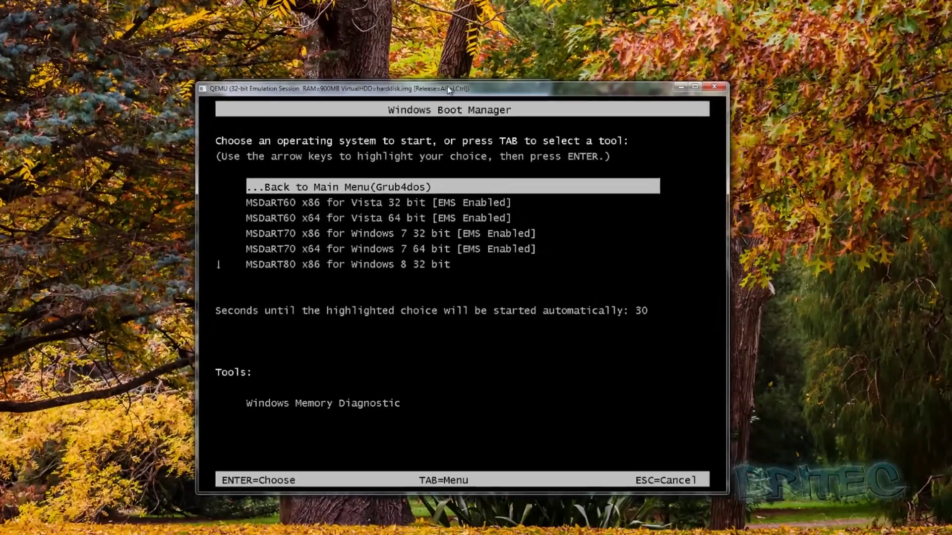
- Start MSDaRT70 x64 for Windows 7 64 bit from the boot manager list
{"action": "key", "text": "Down"}
{"action": "key", "text": "Down"}
{"action": "key", "text": "Down"}
{"action": "key", "text": "Down"}
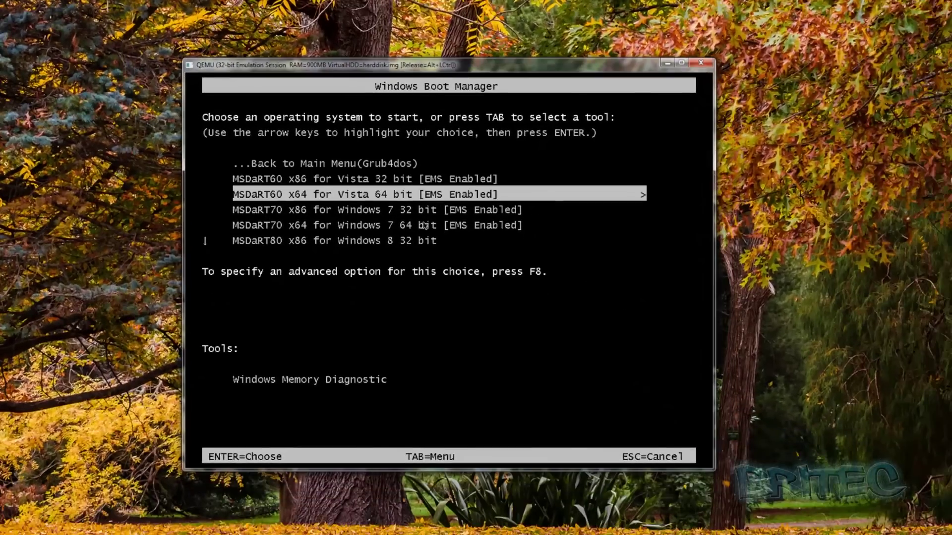
{"action": "key", "text": "Up"}
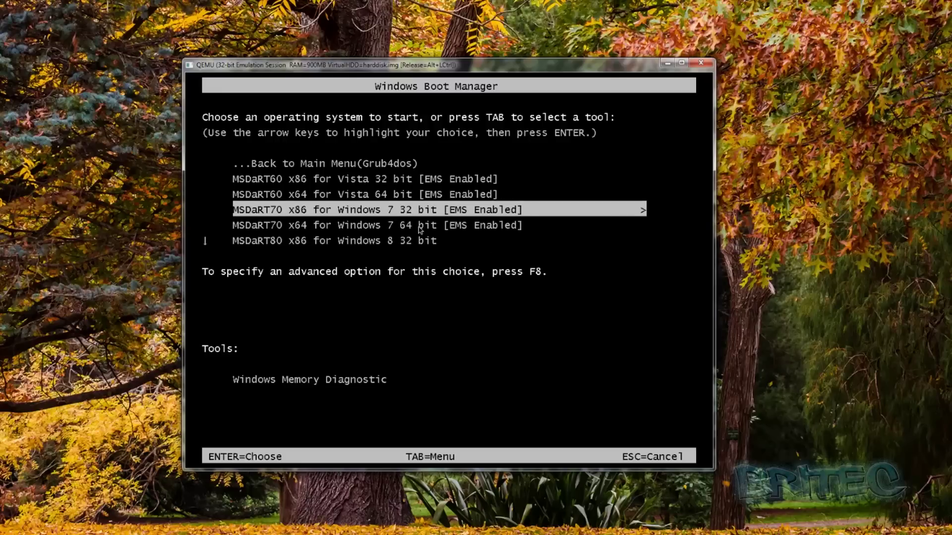
{"action": "key", "text": "Down"}
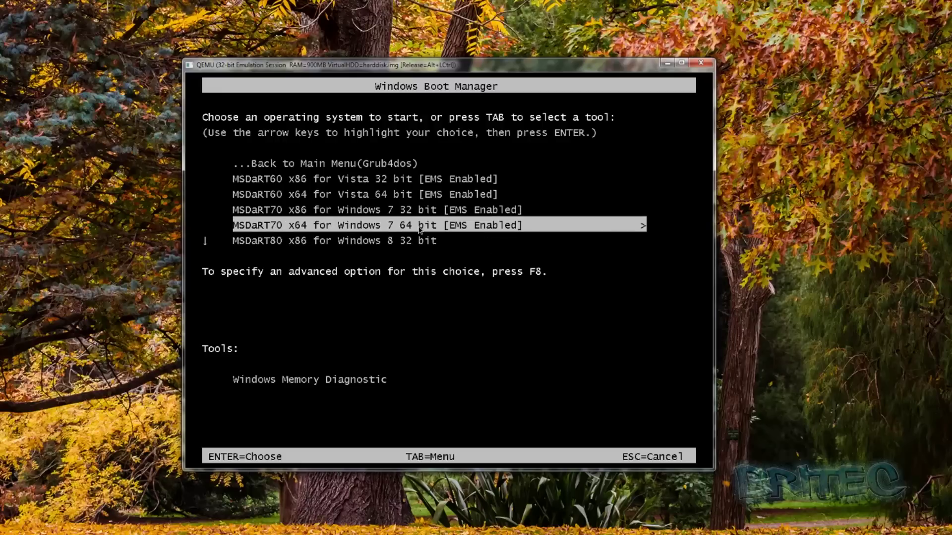
{"action": "key", "text": "Return"}
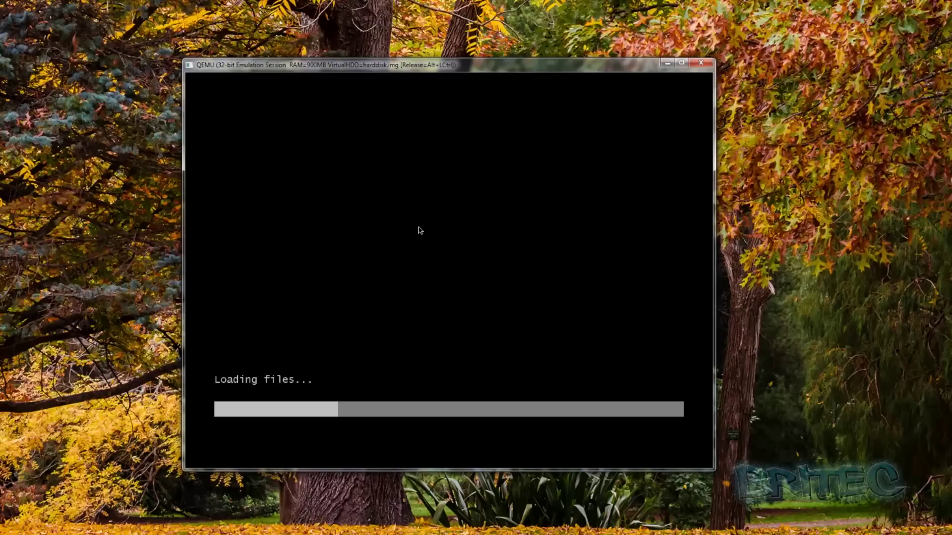